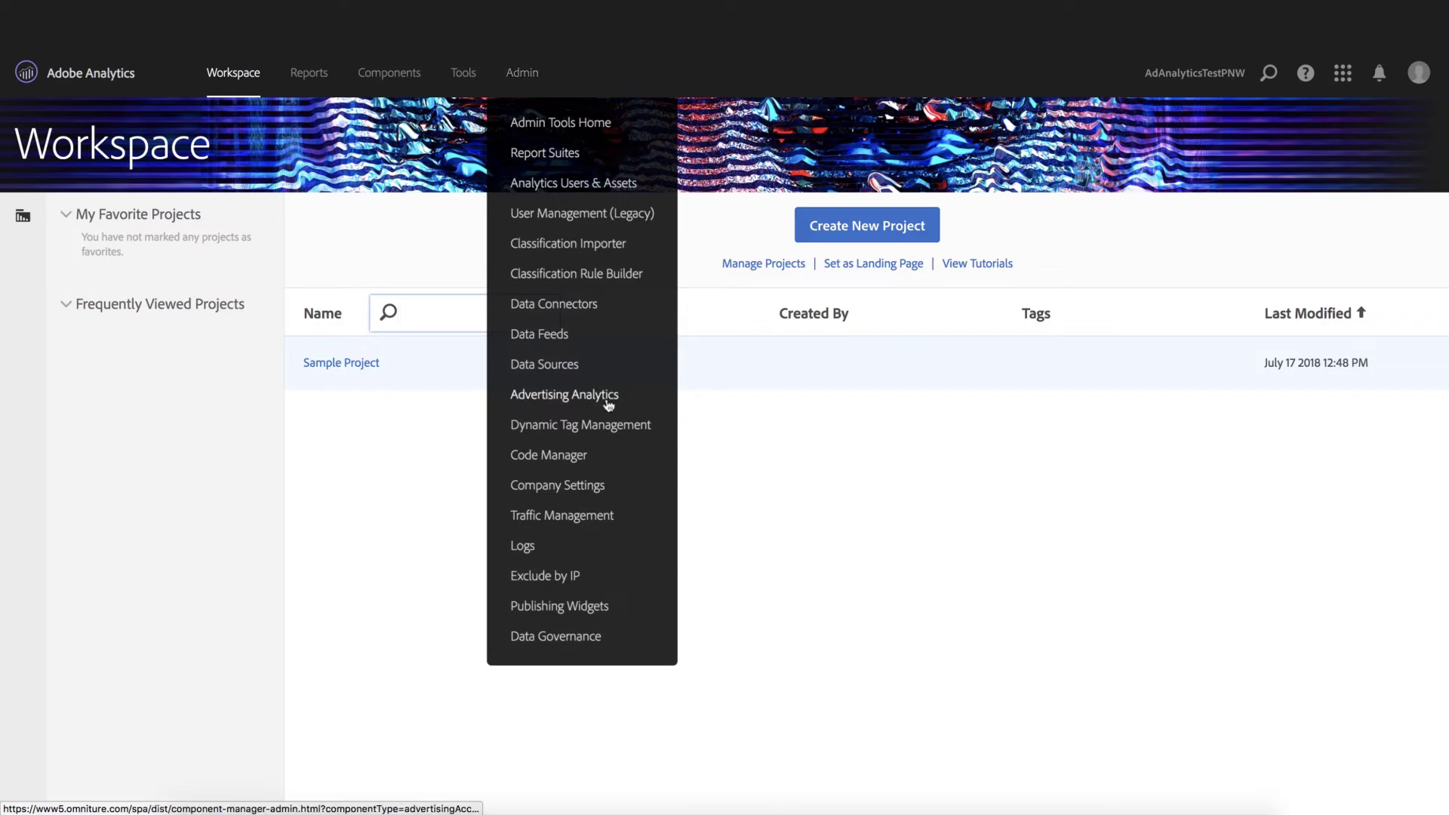
Copy the Test_Google account's campaign tracking template string from Advertising Analytics.
left_click(608, 398)
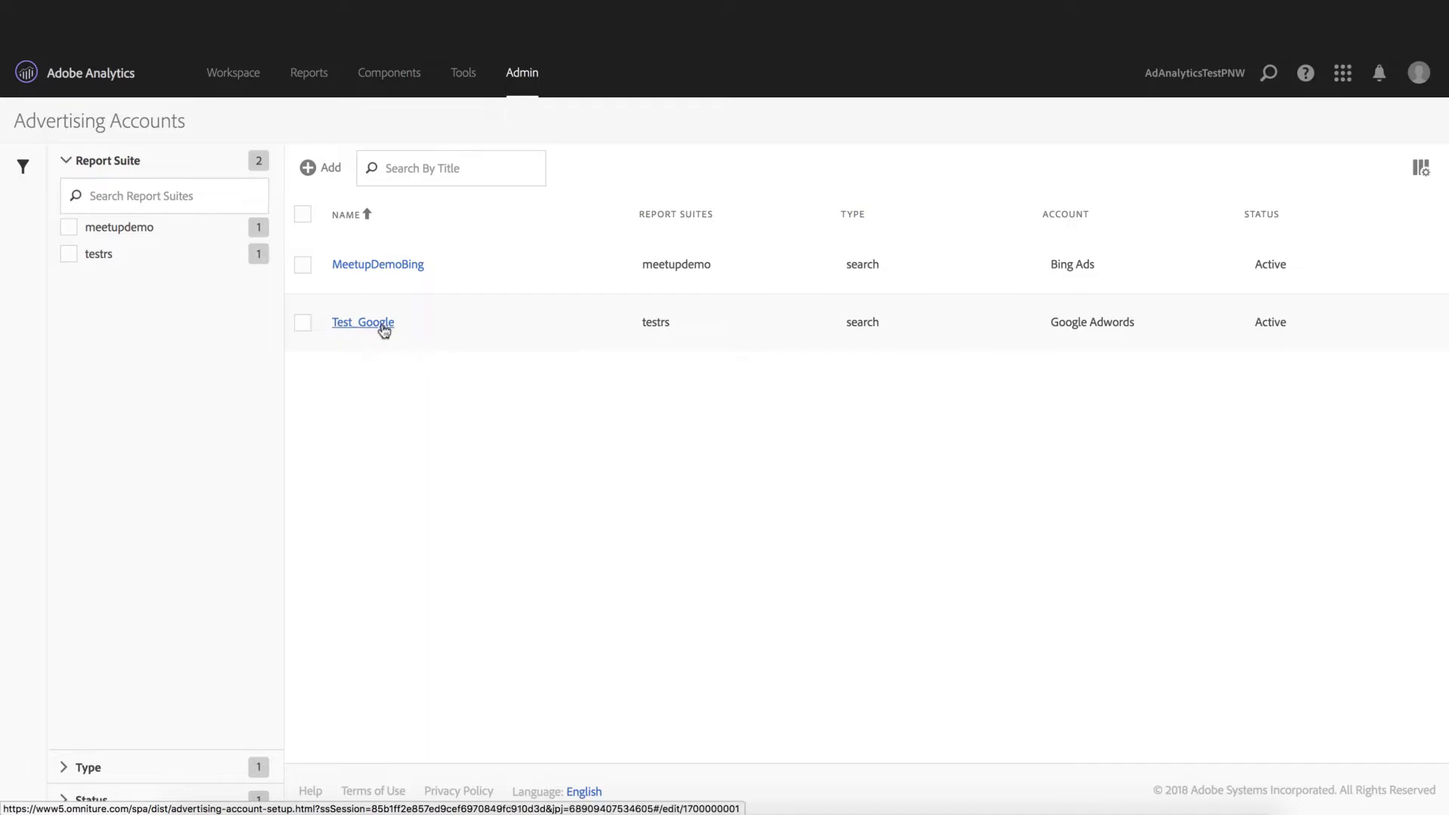
left_click(383, 326)
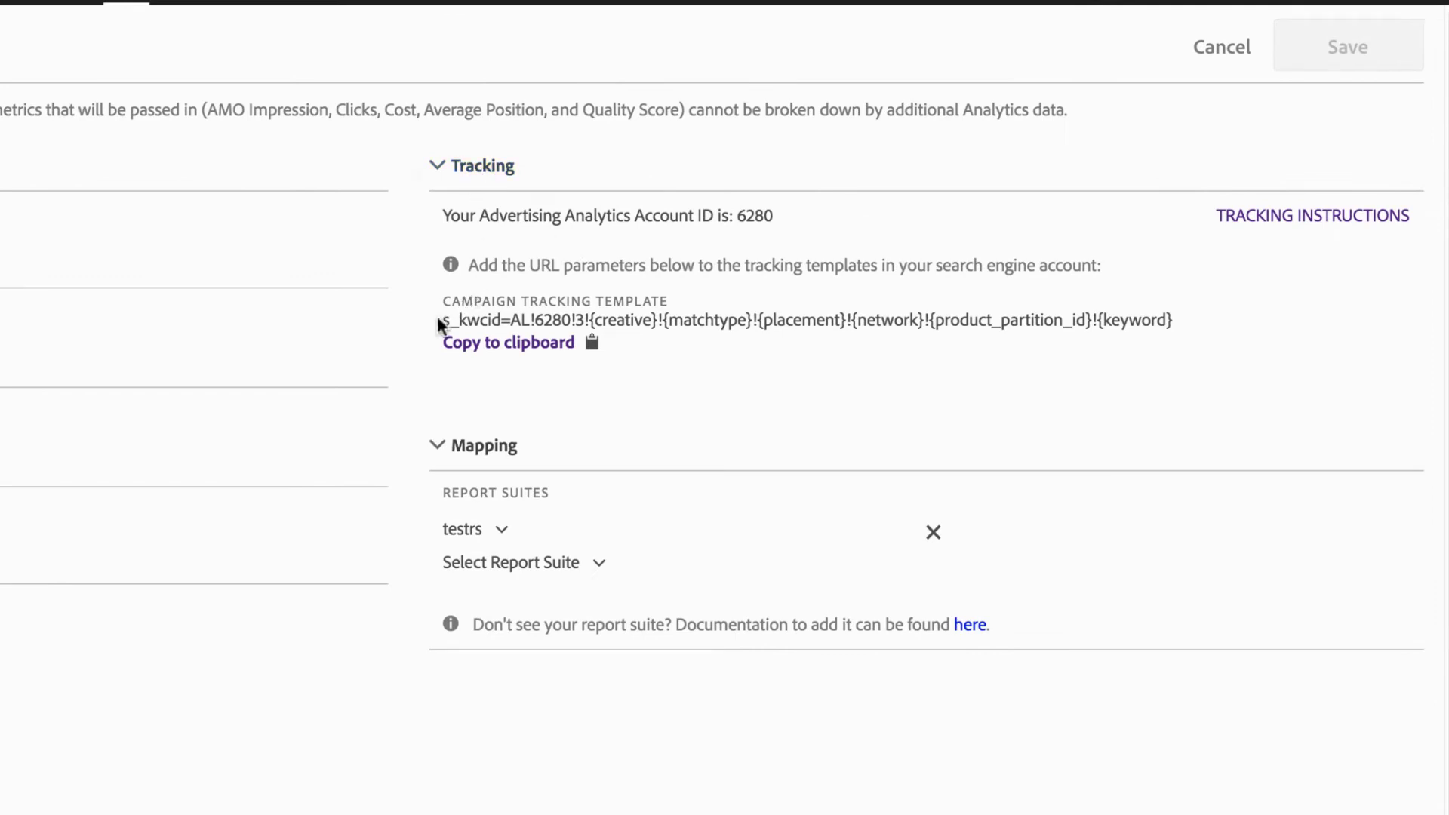
left_click_drag(439, 325, 1180, 324)
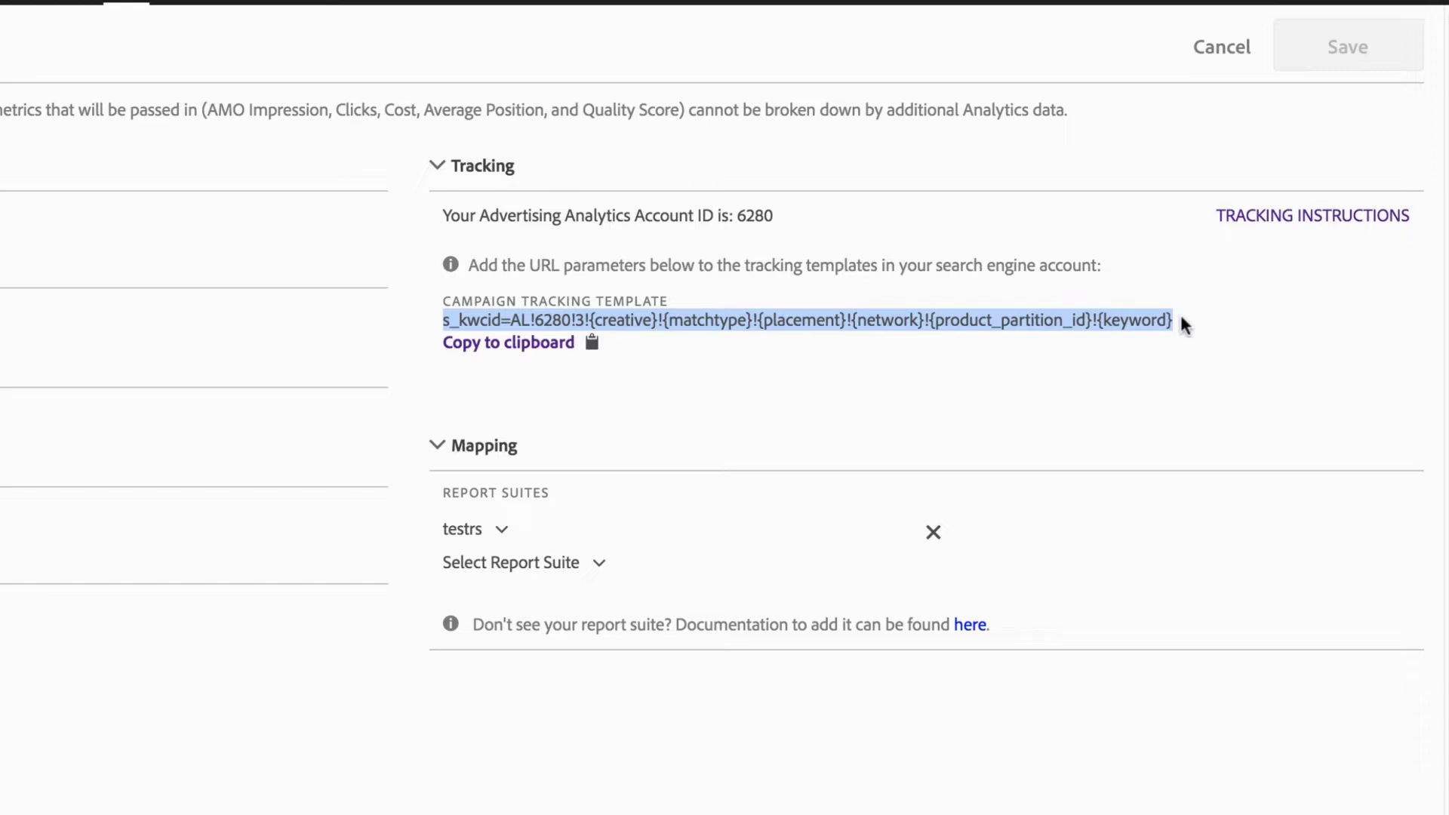
left_click(1177, 328)
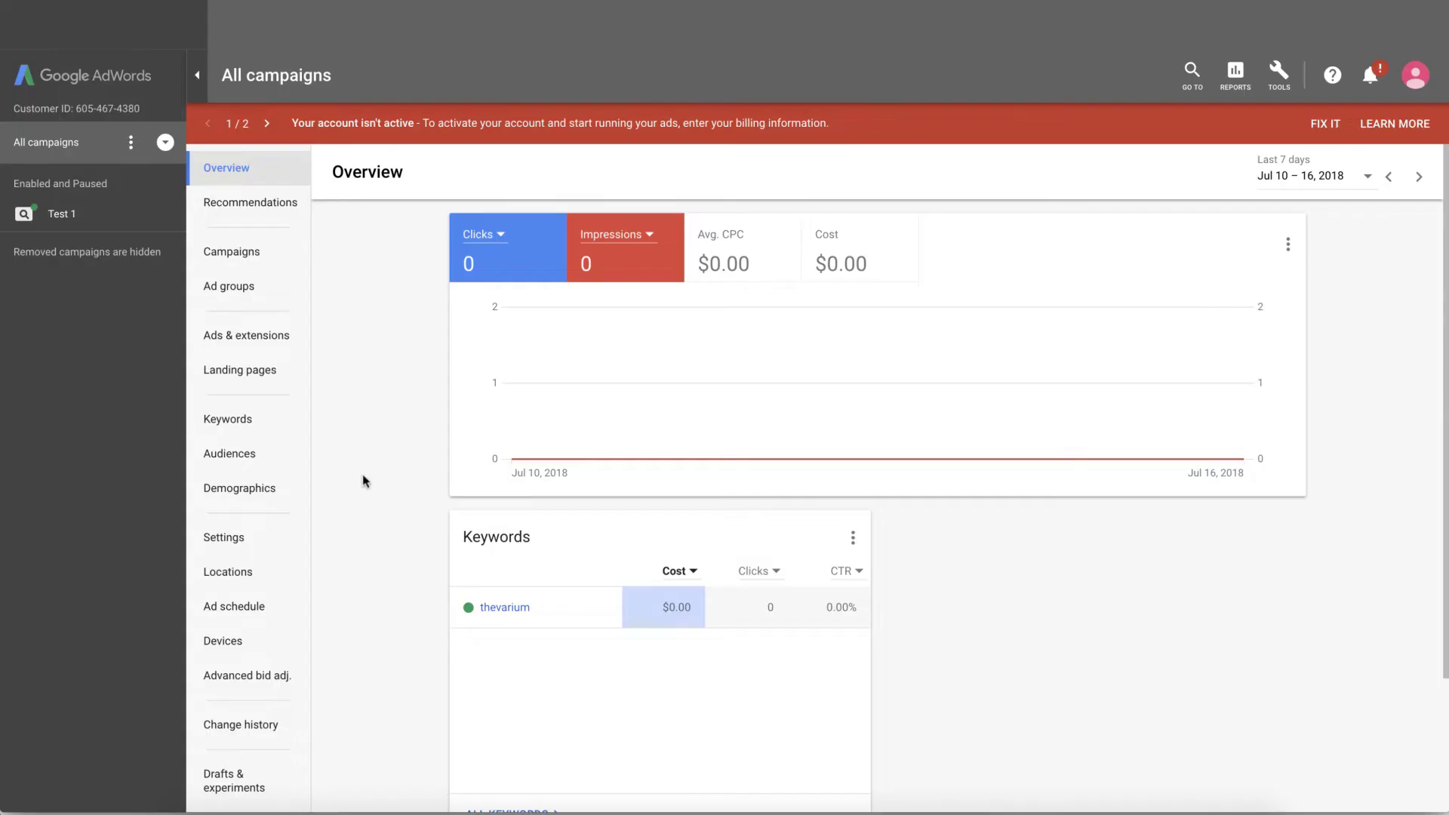
Set the AdWords account tracking template to {lpurl}? followed by the pasted s_kwcid string.
left_click(241, 545)
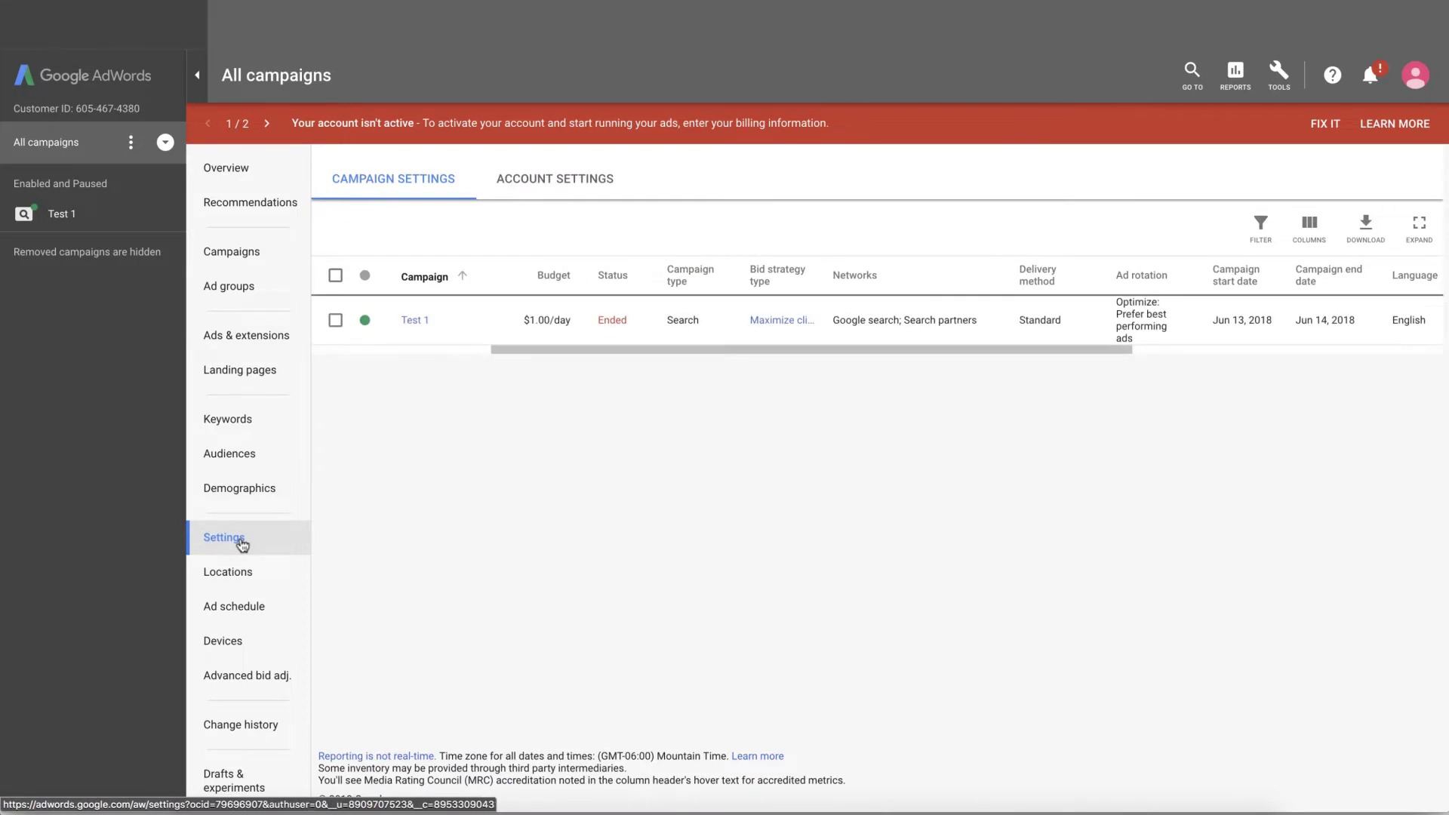
left_click(559, 183)
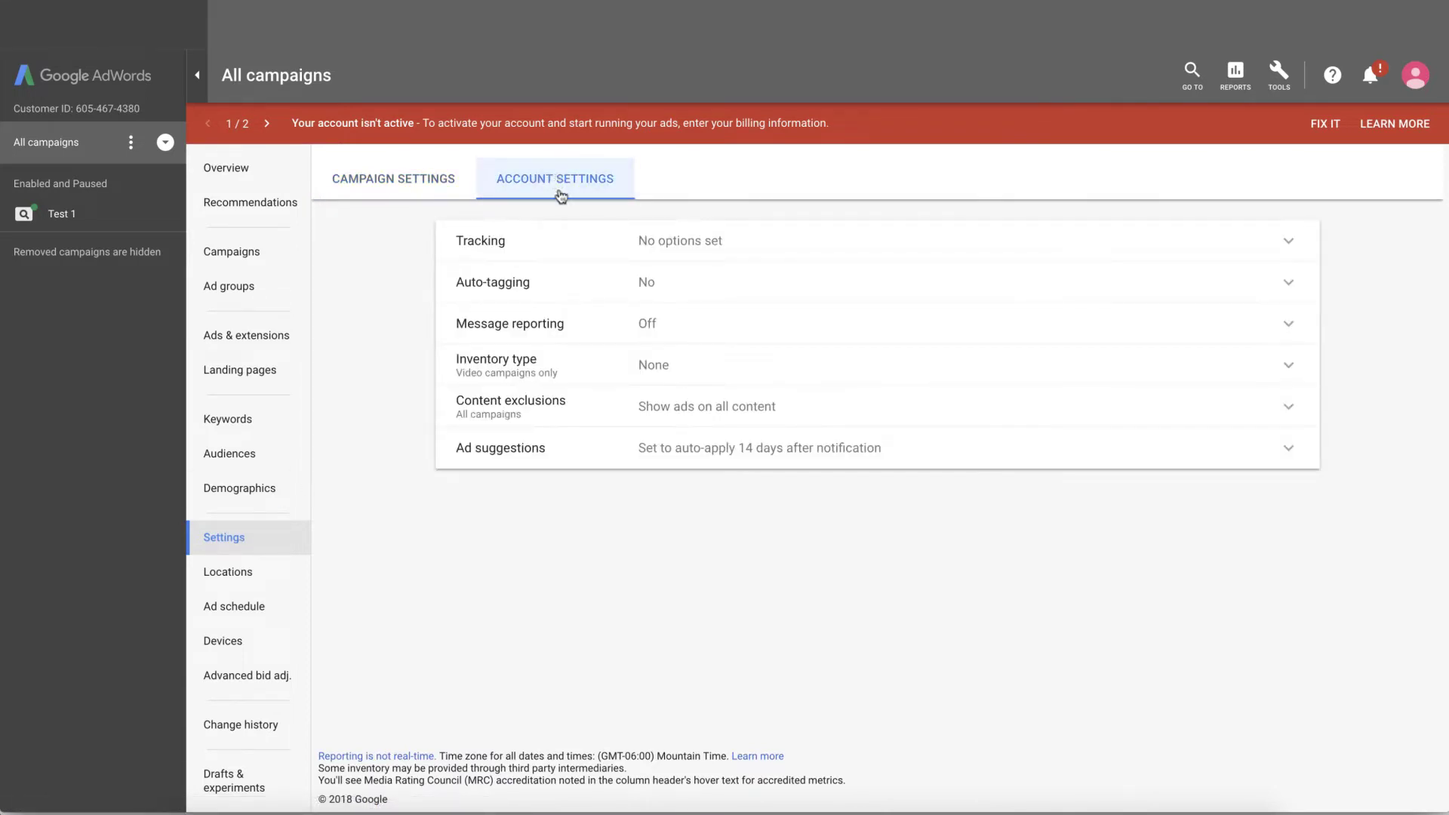
left_click(658, 242)
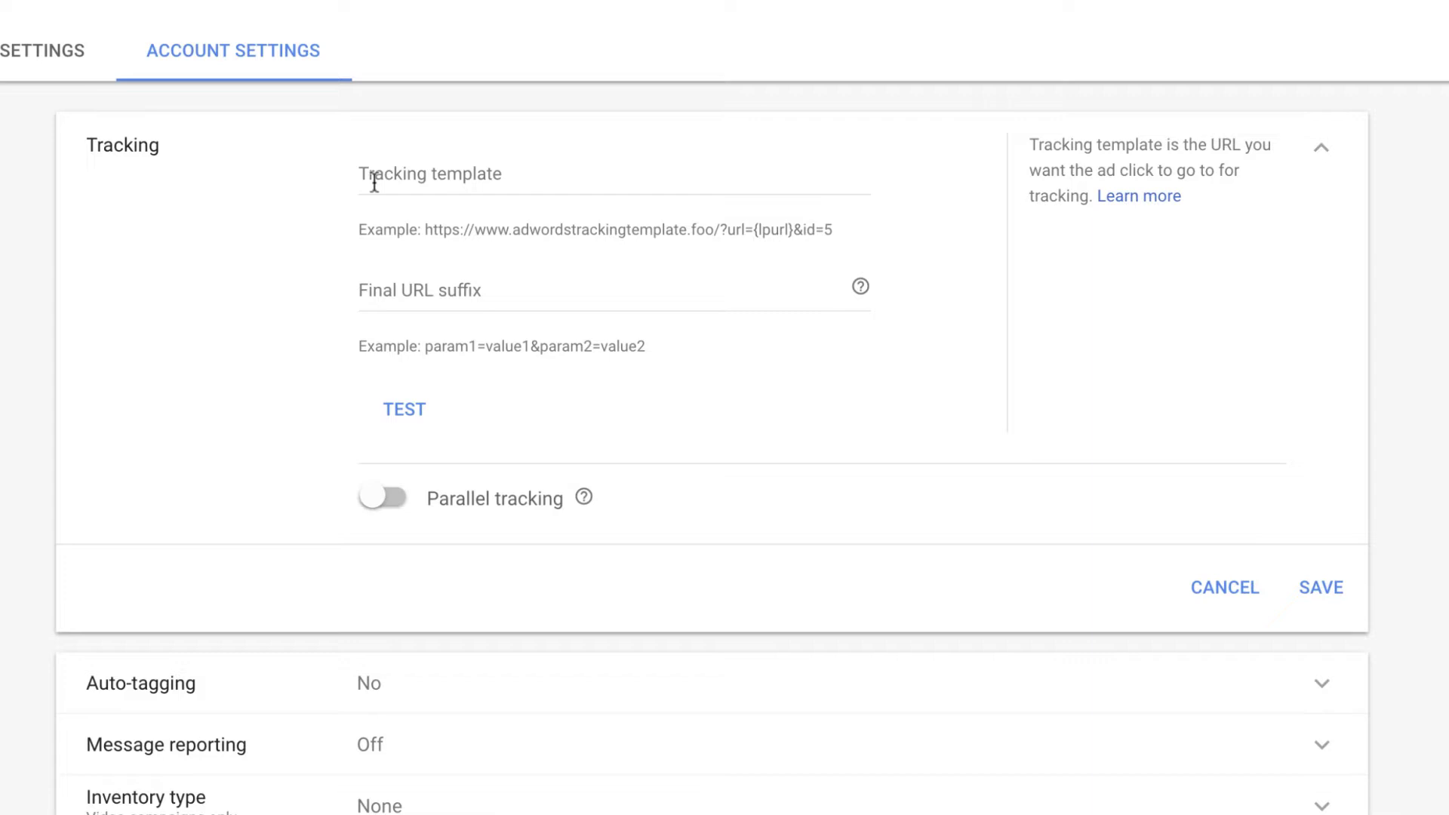
left_click(373, 182)
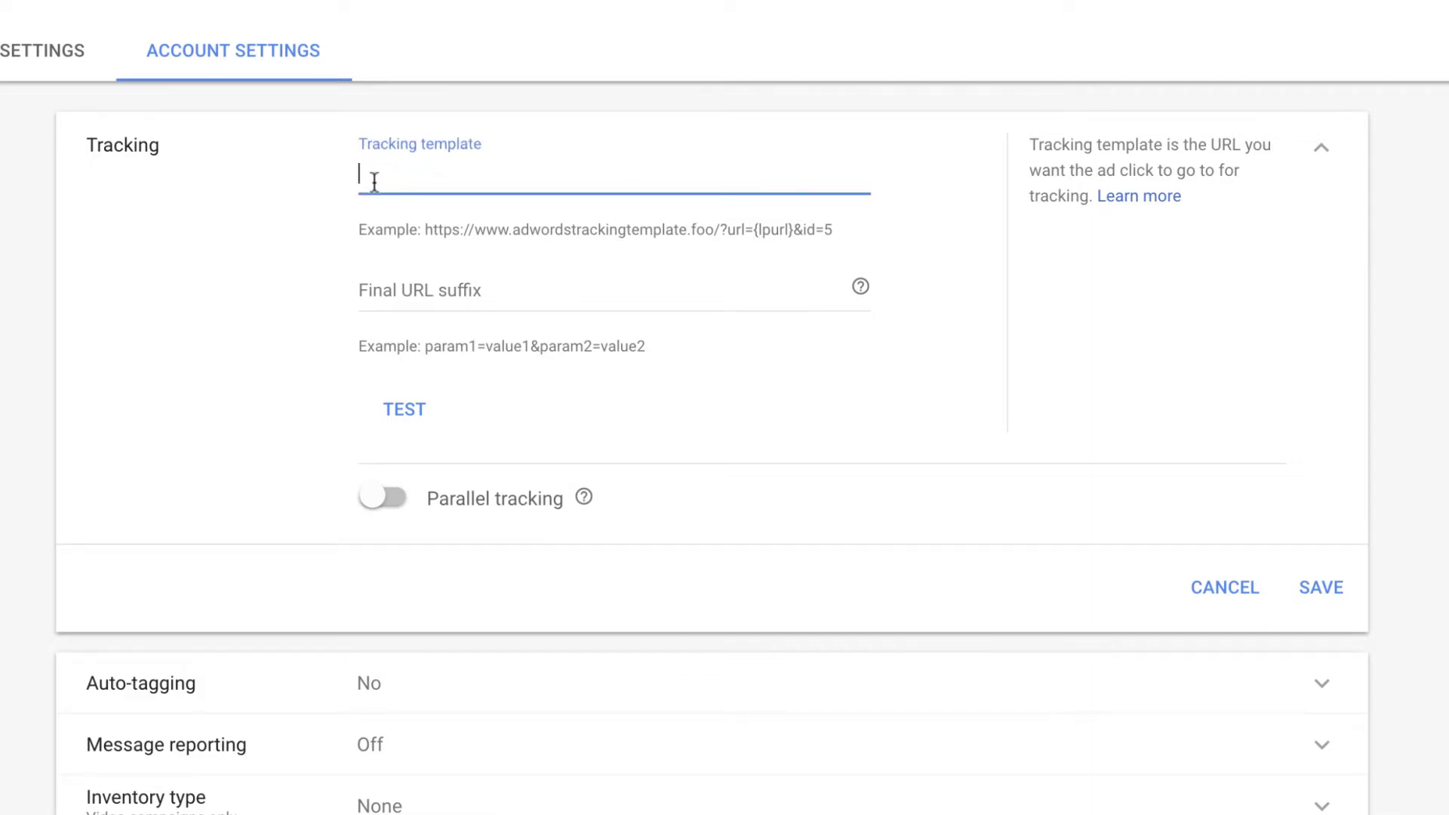
type("{")
type("lpurl")
type("}")
type("?")
key("ctrl+v")
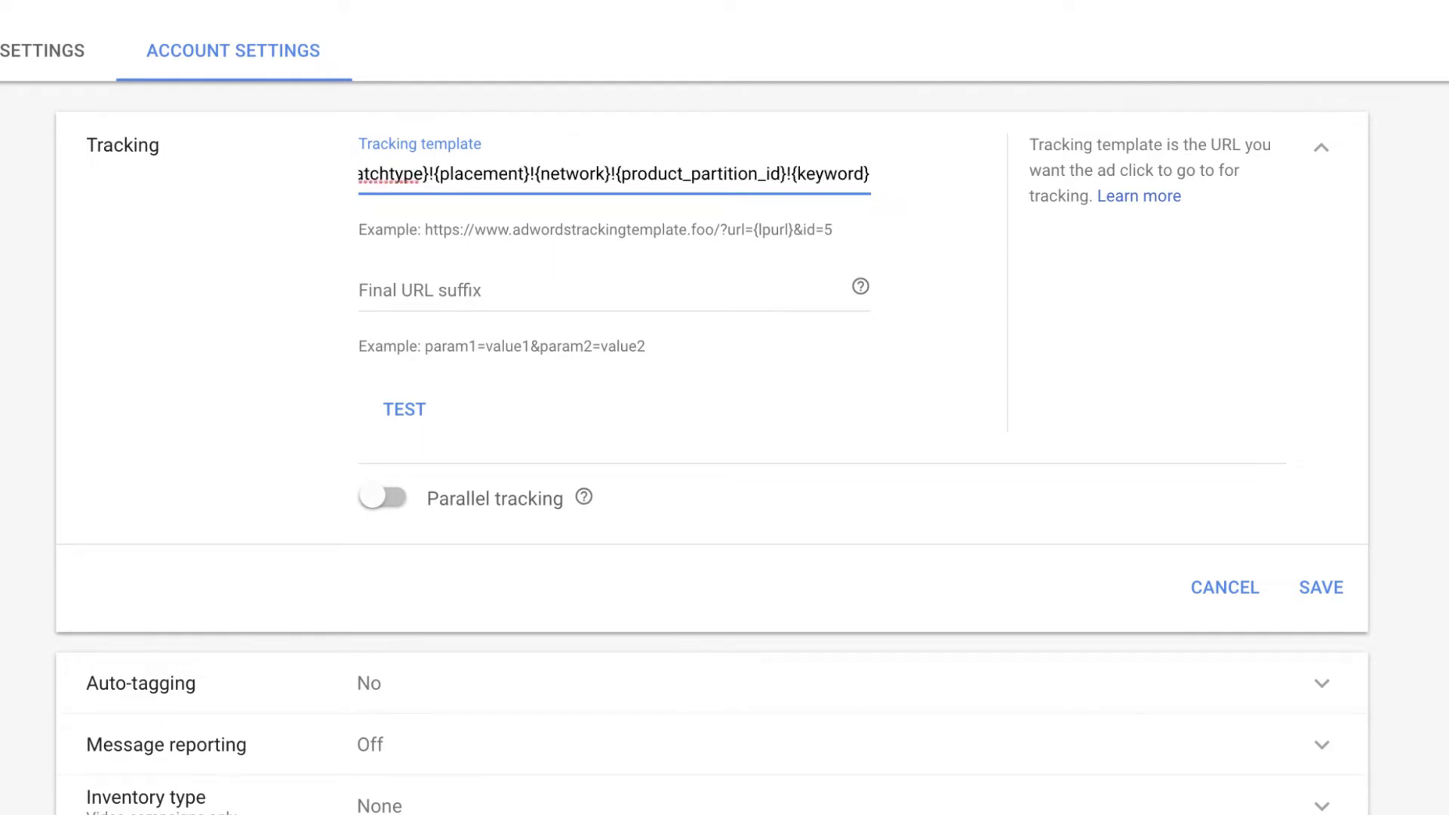
key("Home")
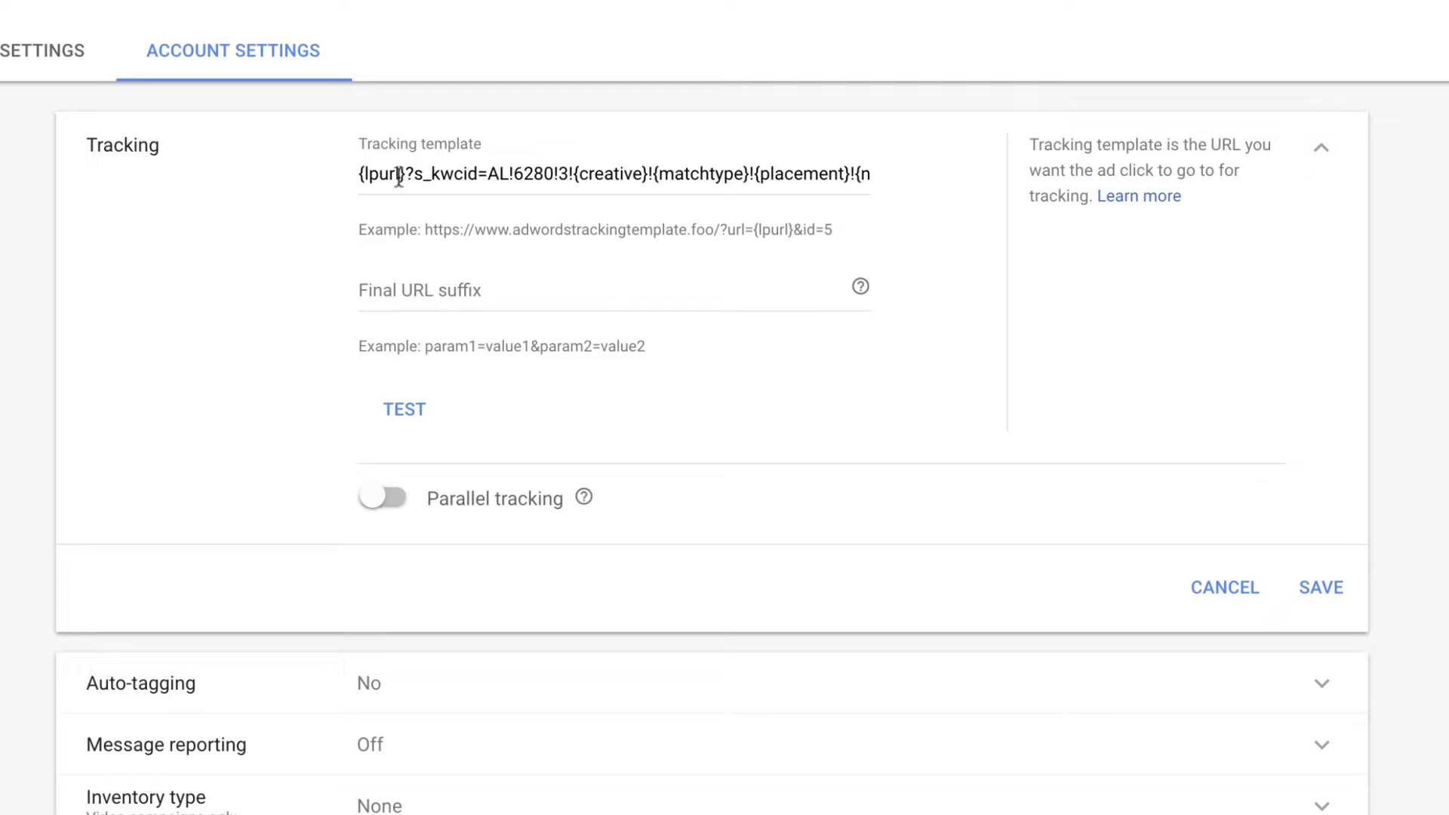
Highlight lpurl in the AdWords tracking template to review the pasted string.
double_click(399, 182)
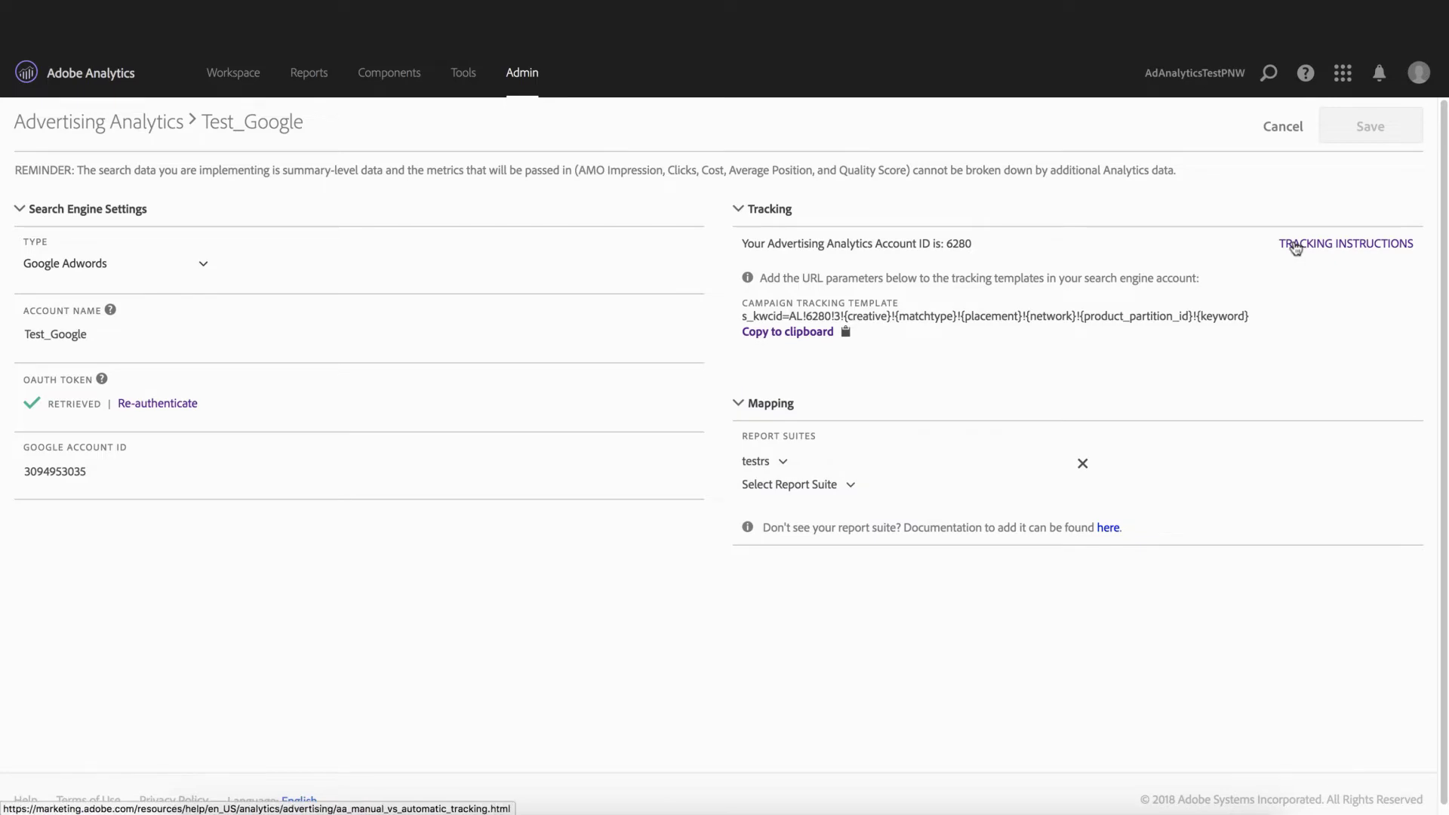
Review the tracking instructions help page, highlighting the DoubleClick example and unescaped lpurl wording.
left_click(1296, 244)
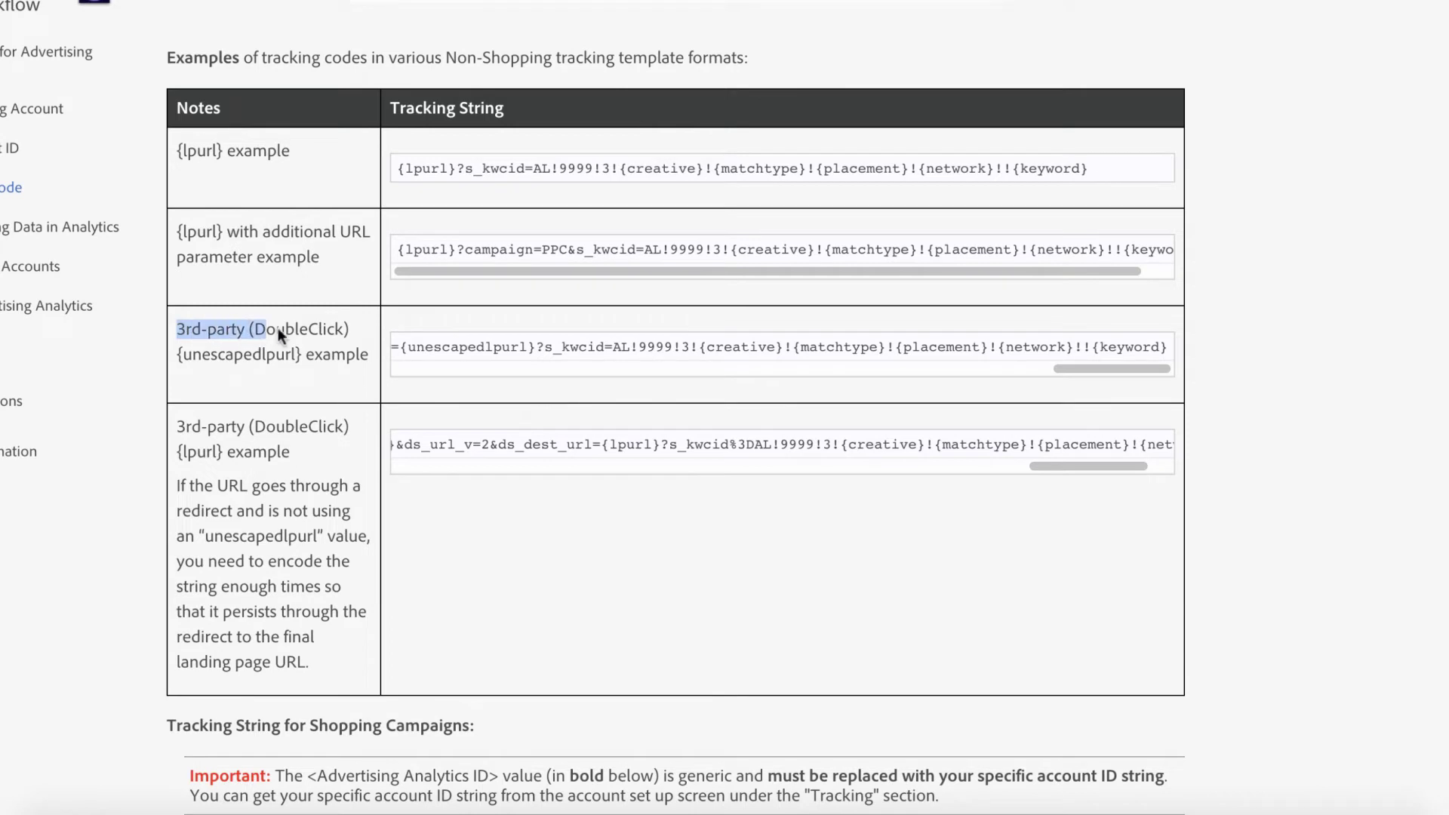
left_click_drag(278, 327, 348, 329)
left_click_drag(184, 352, 268, 355)
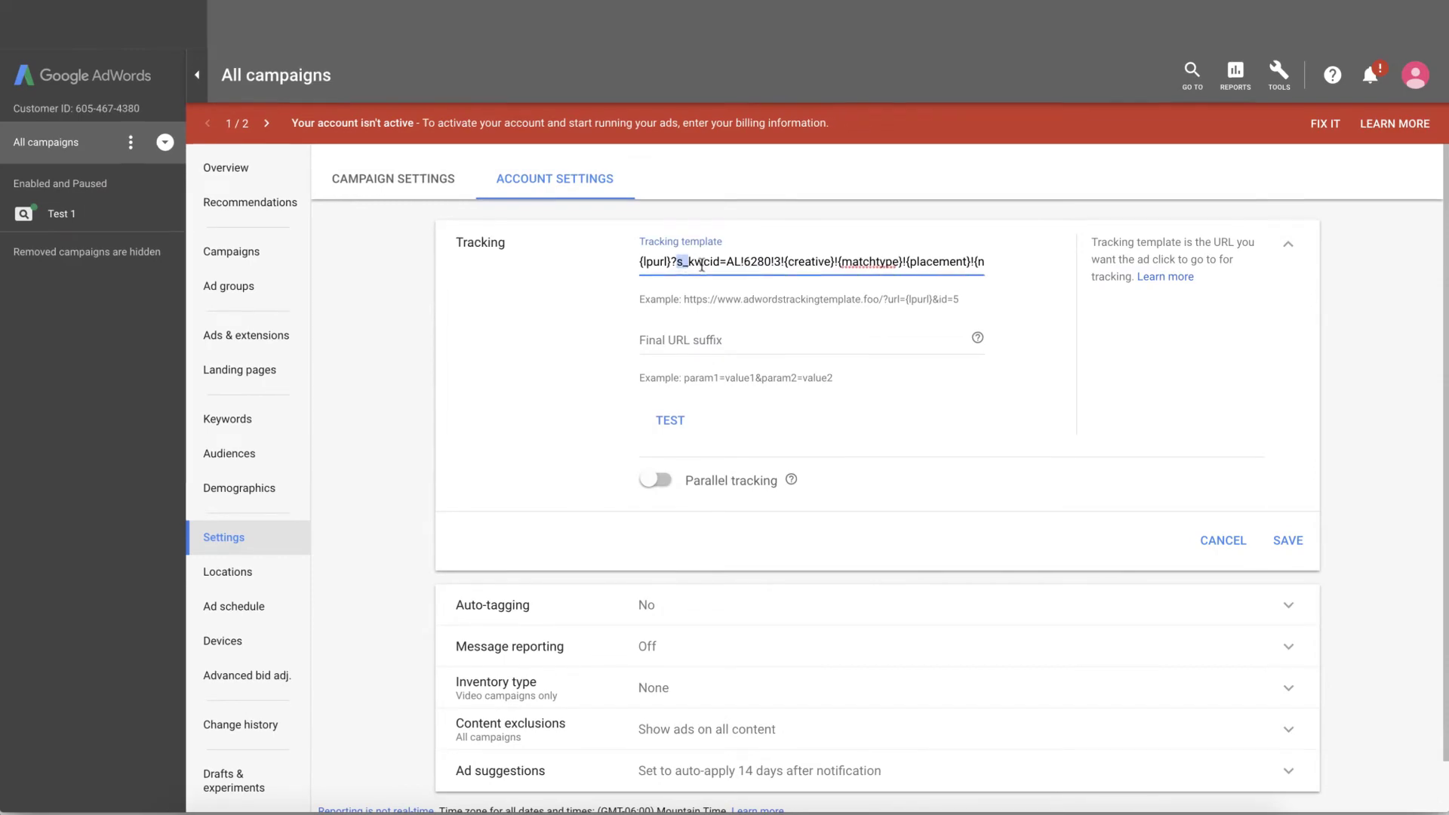
Paste the s_kwcid tracking string into the AdWords Final URL suffix field.
left_click_drag(677, 264, 993, 273)
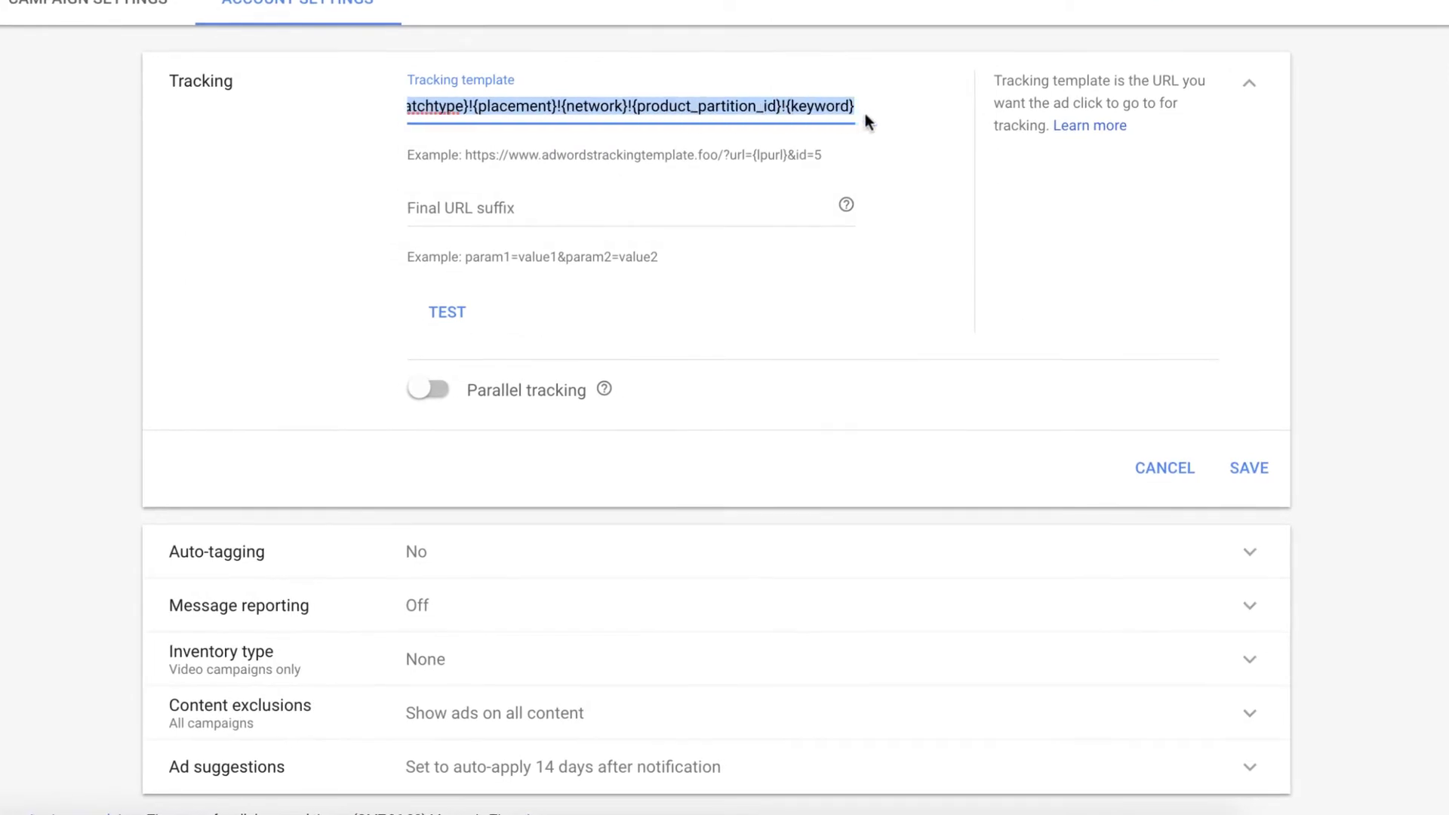
type("{lpurl}")
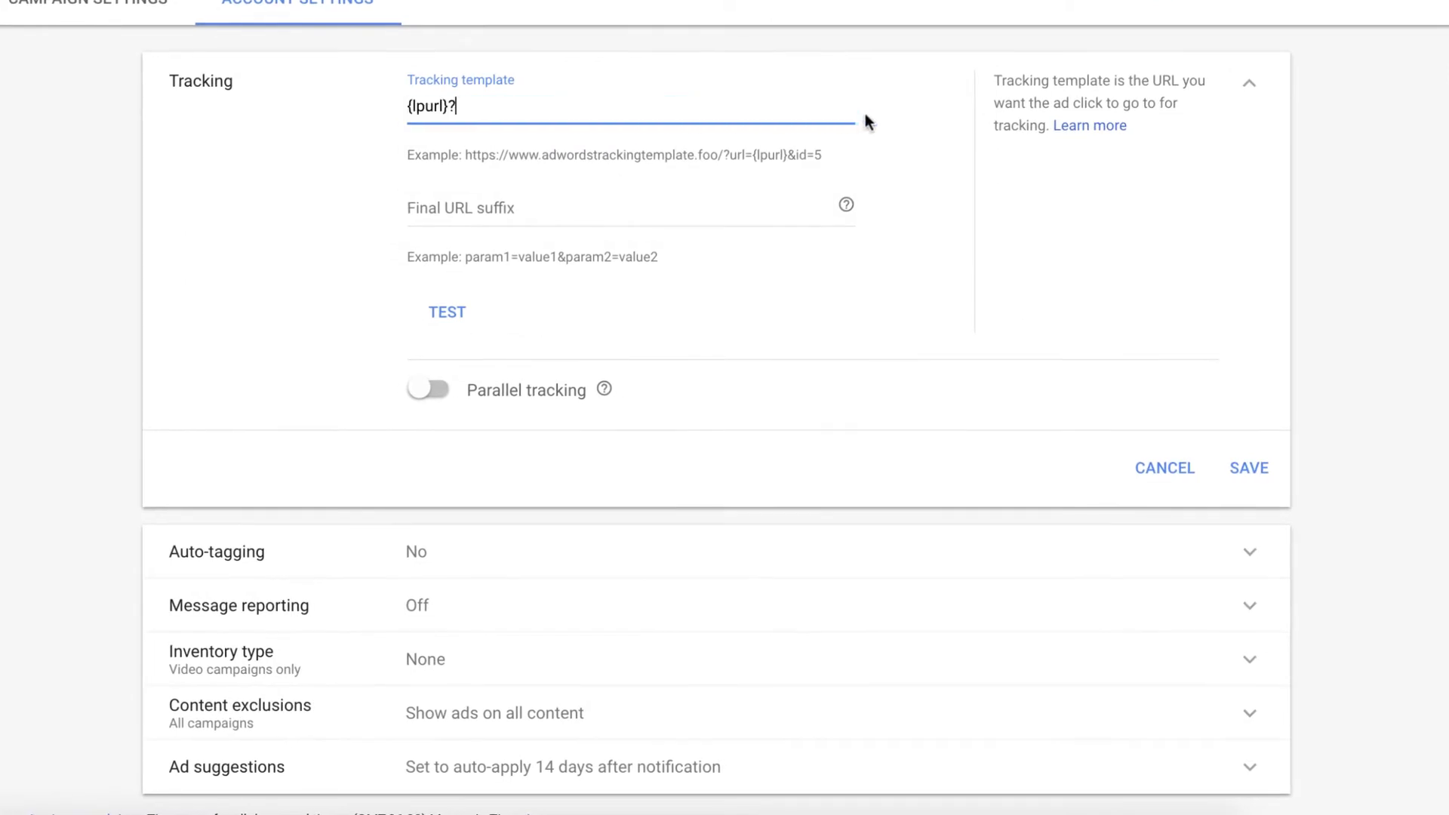
left_click(516, 209)
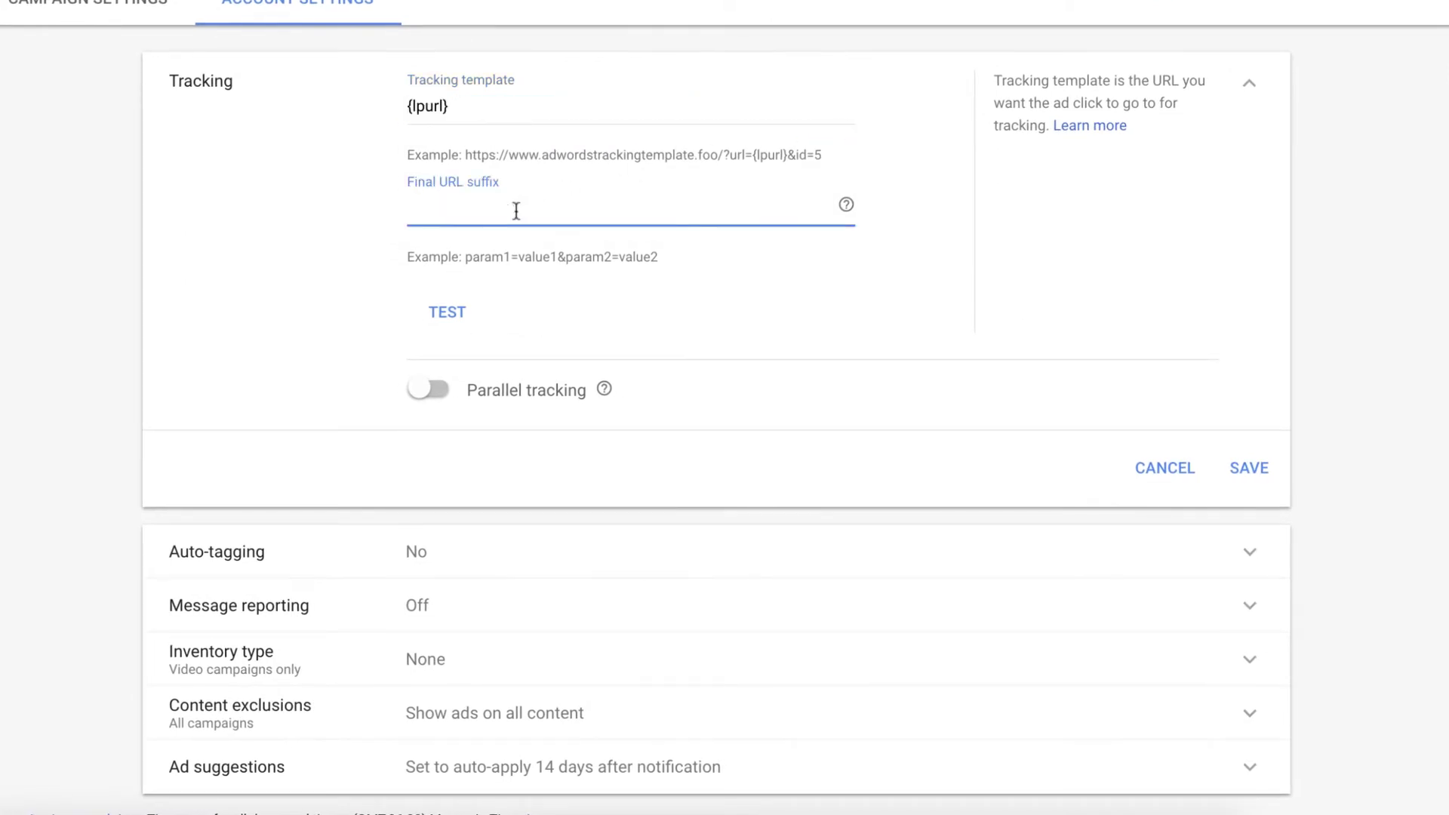
key("ctrl+v")
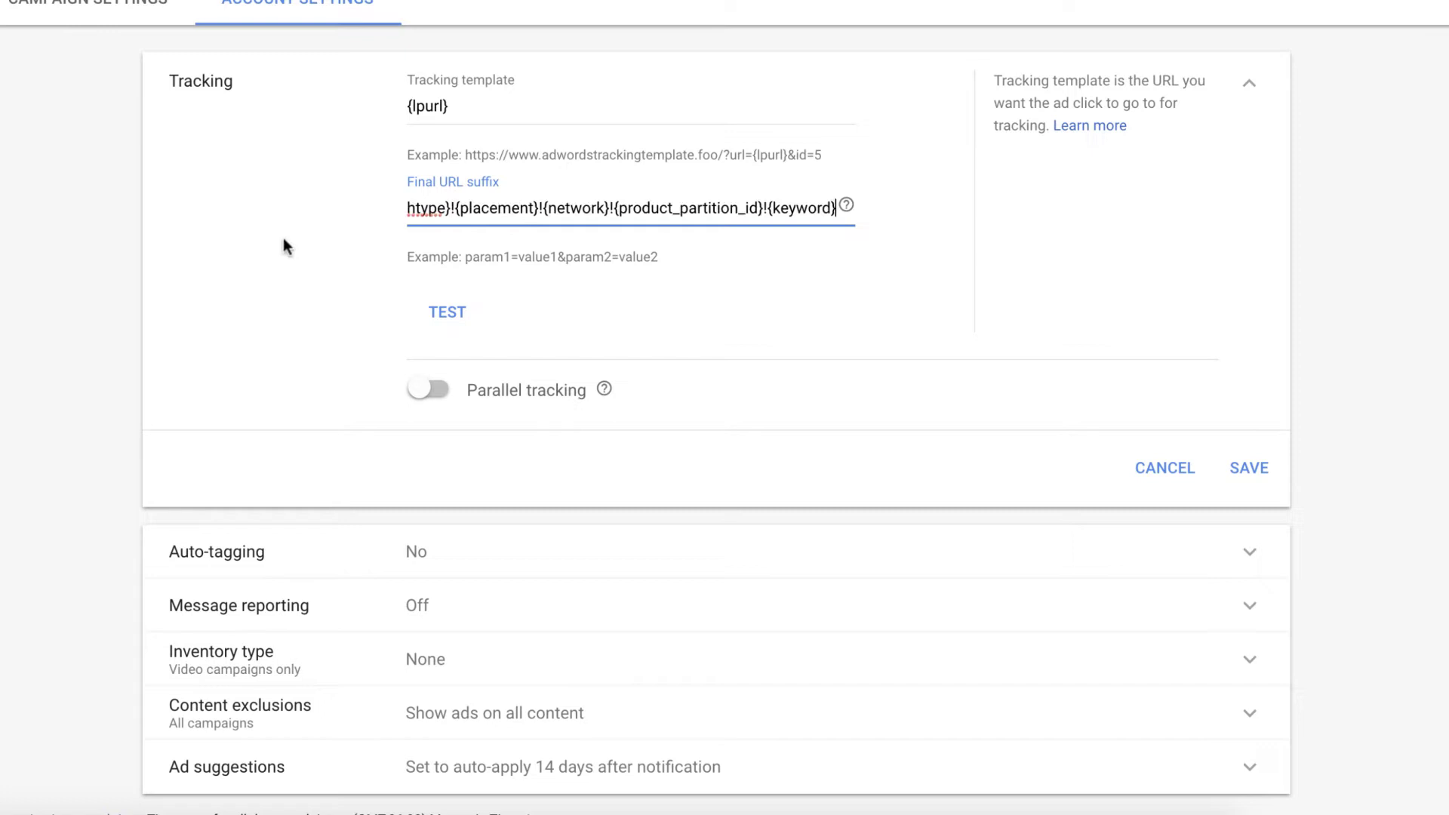
left_click(276, 234)
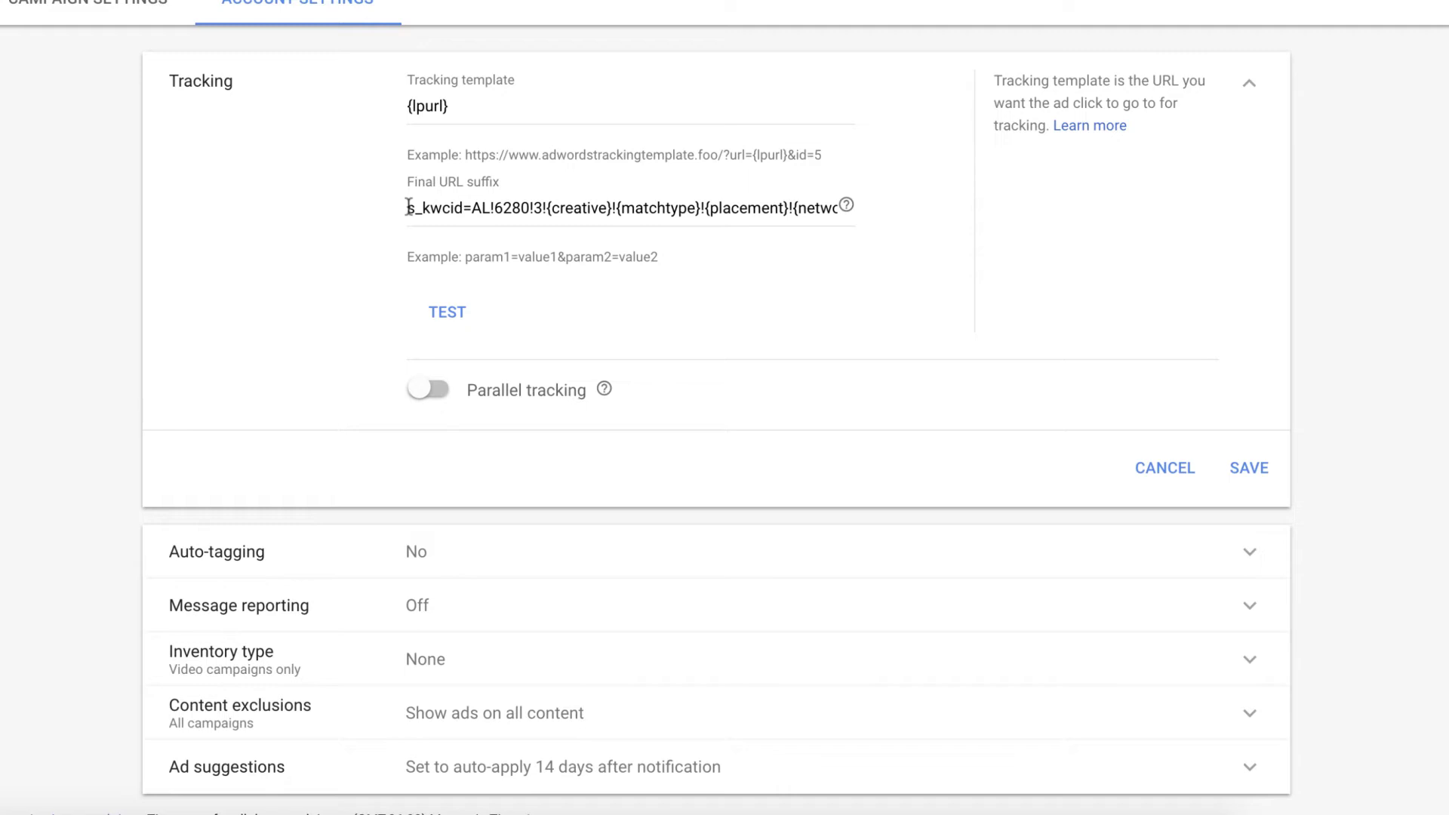
Delete the pasted suffix text so the Final URL suffix is empty again.
left_click_drag(411, 208, 490, 208)
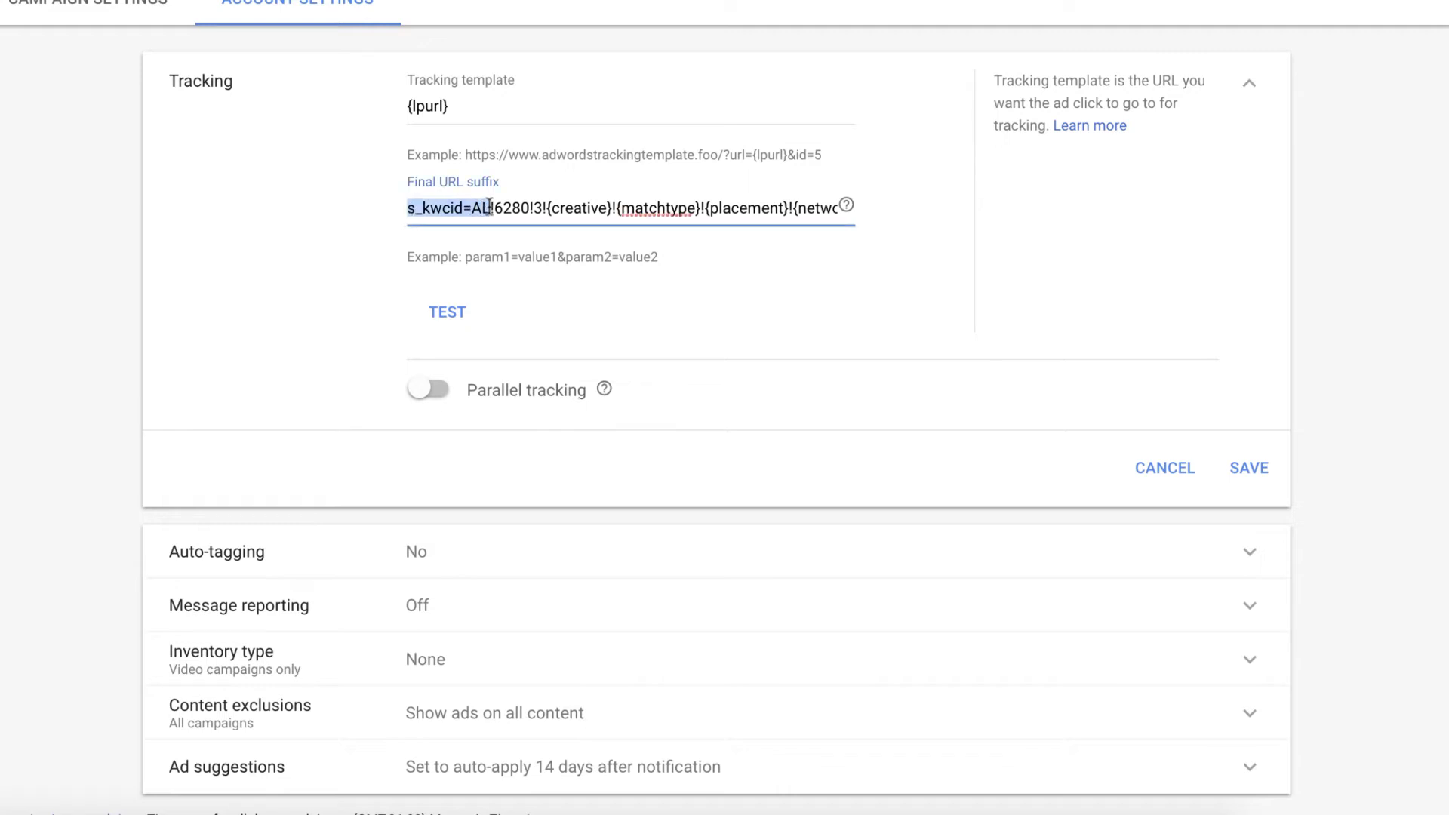
key("ctrl+a")
key("BackSpace")
left_click(466, 323)
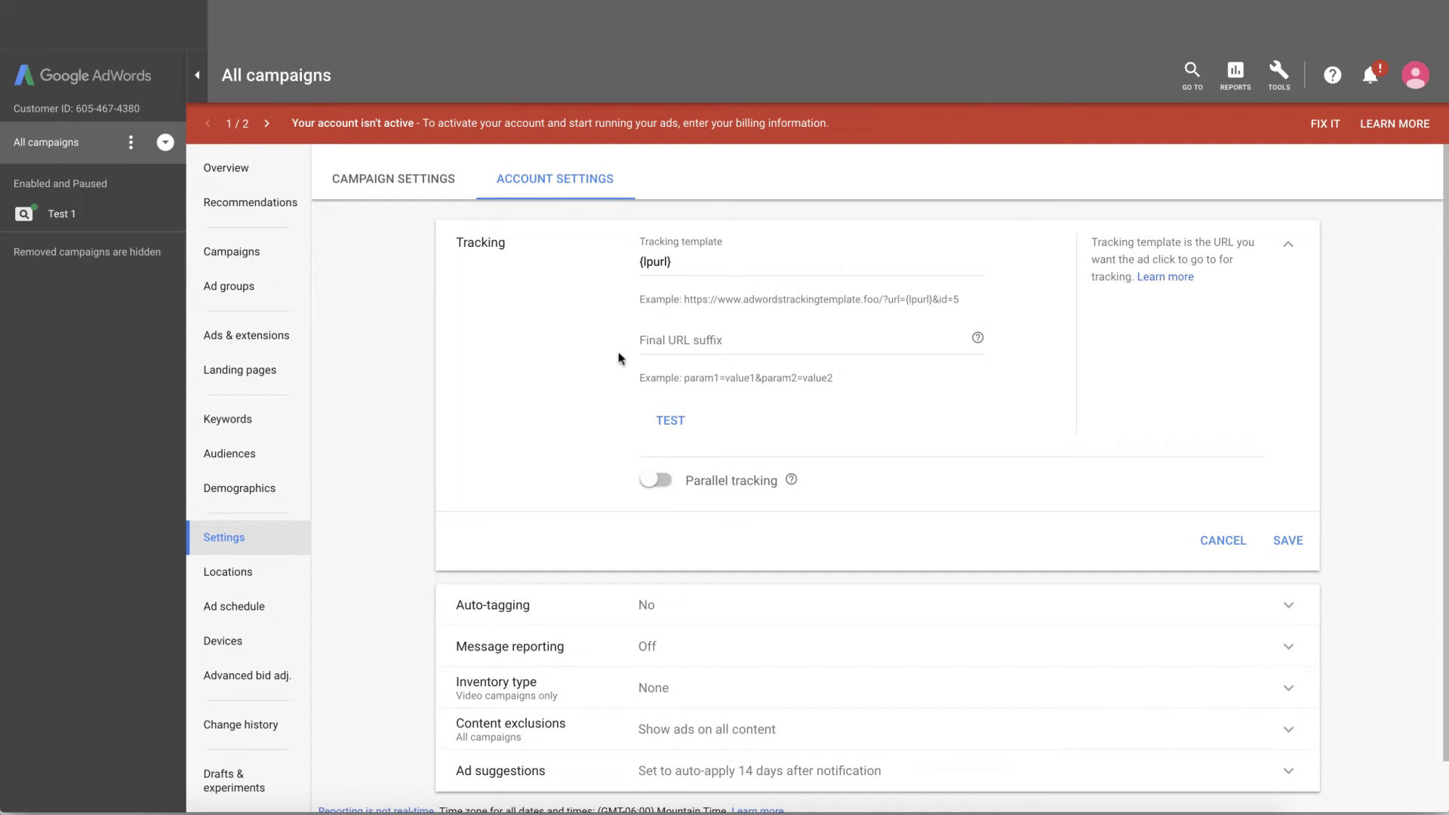
Leave the Final URL suffix empty and finish editing it.
left_click(640, 342)
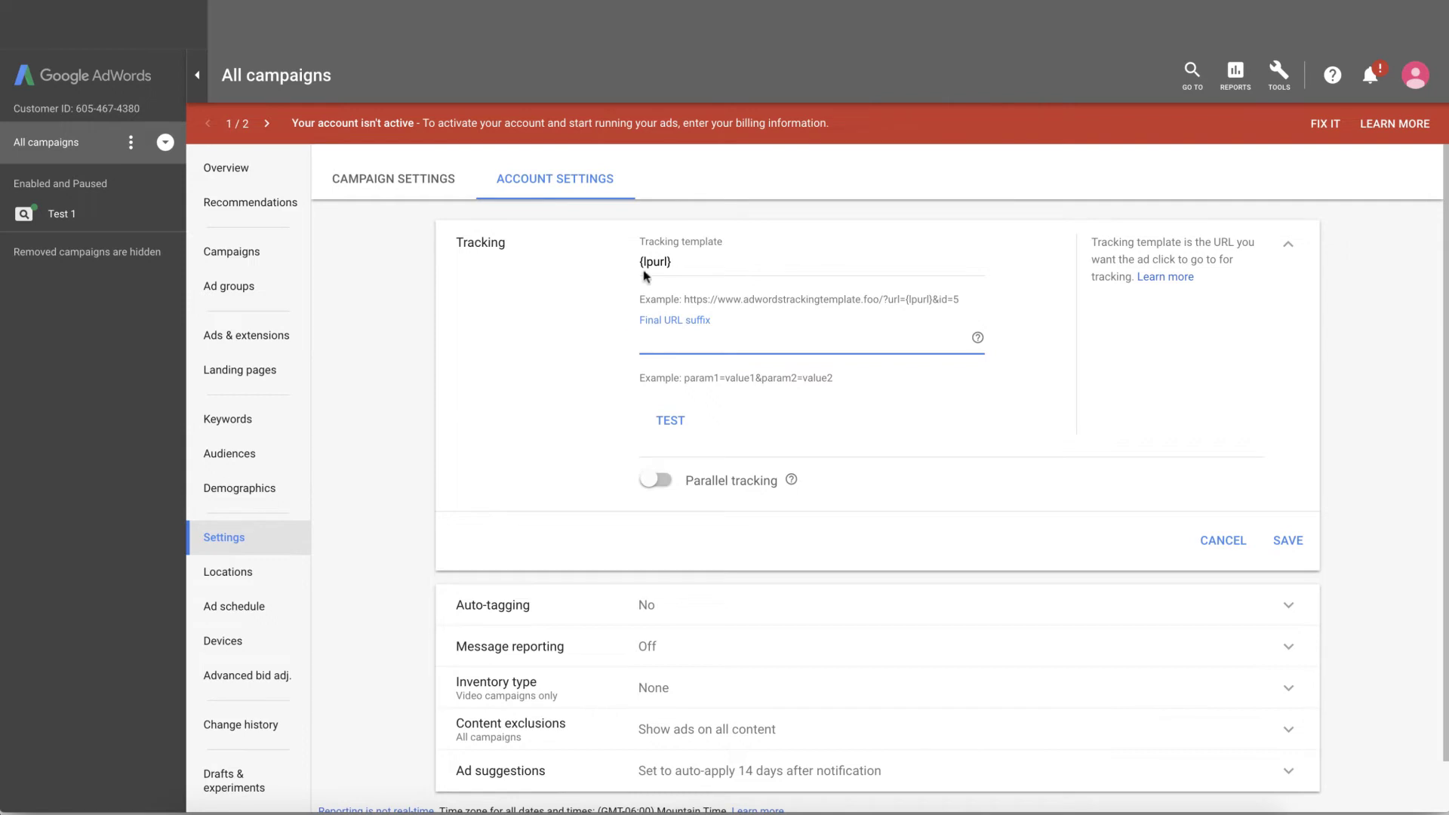
left_click(576, 350)
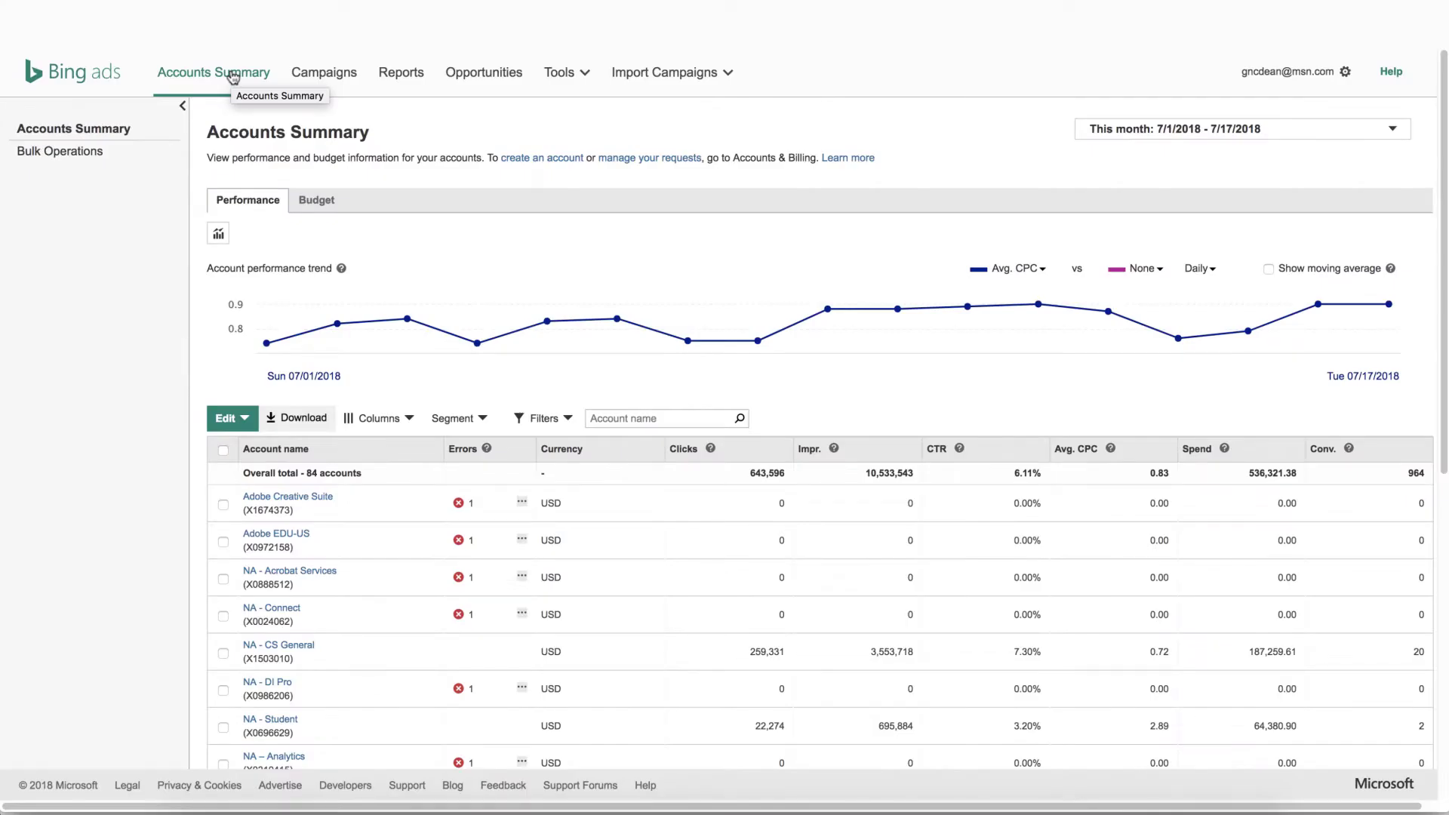
Begin the Adobe Creative Suite account's tracking template in Bing Ads URL options with {lpurl}?
left_click(262, 502)
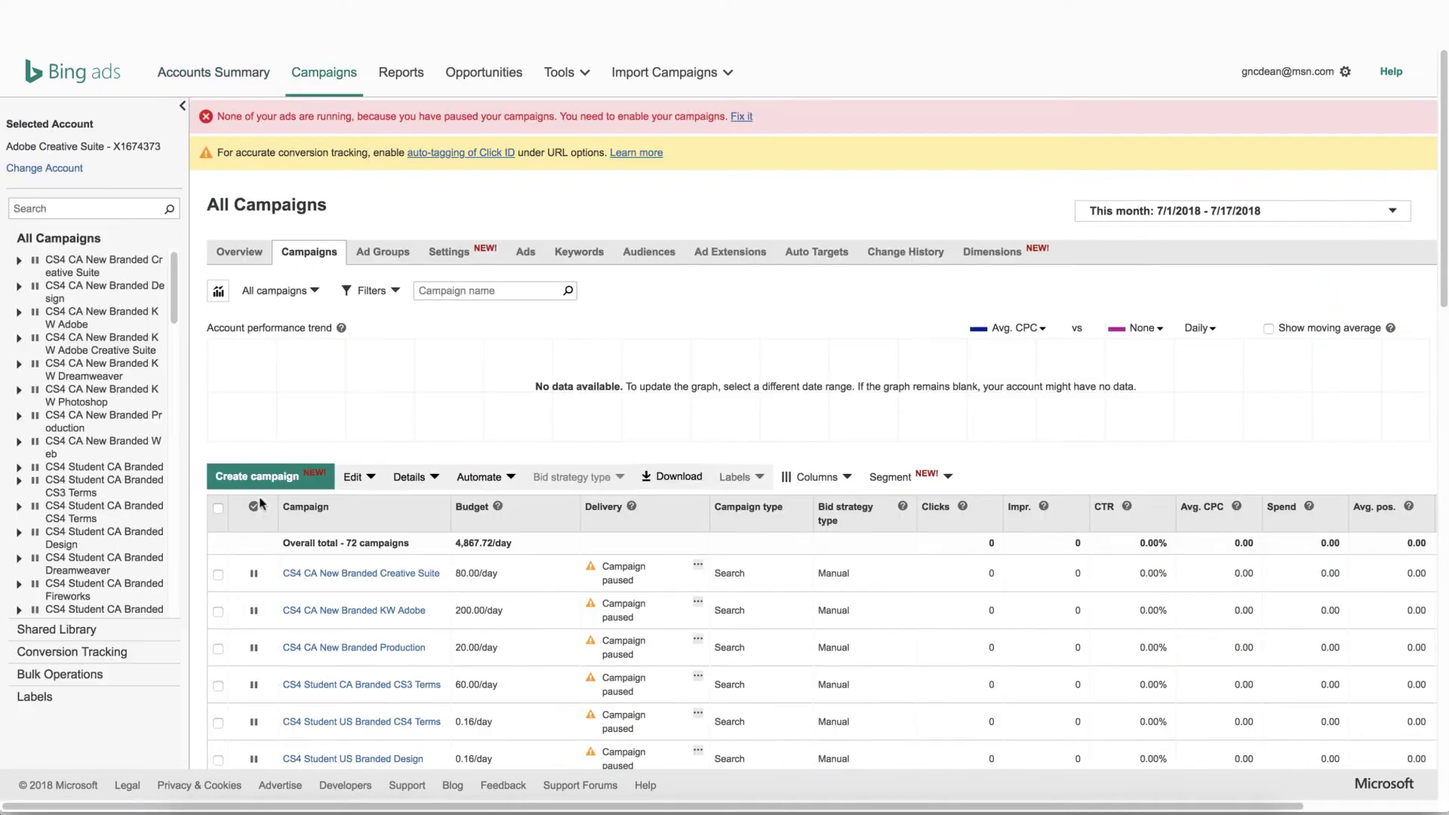
left_click(86, 630)
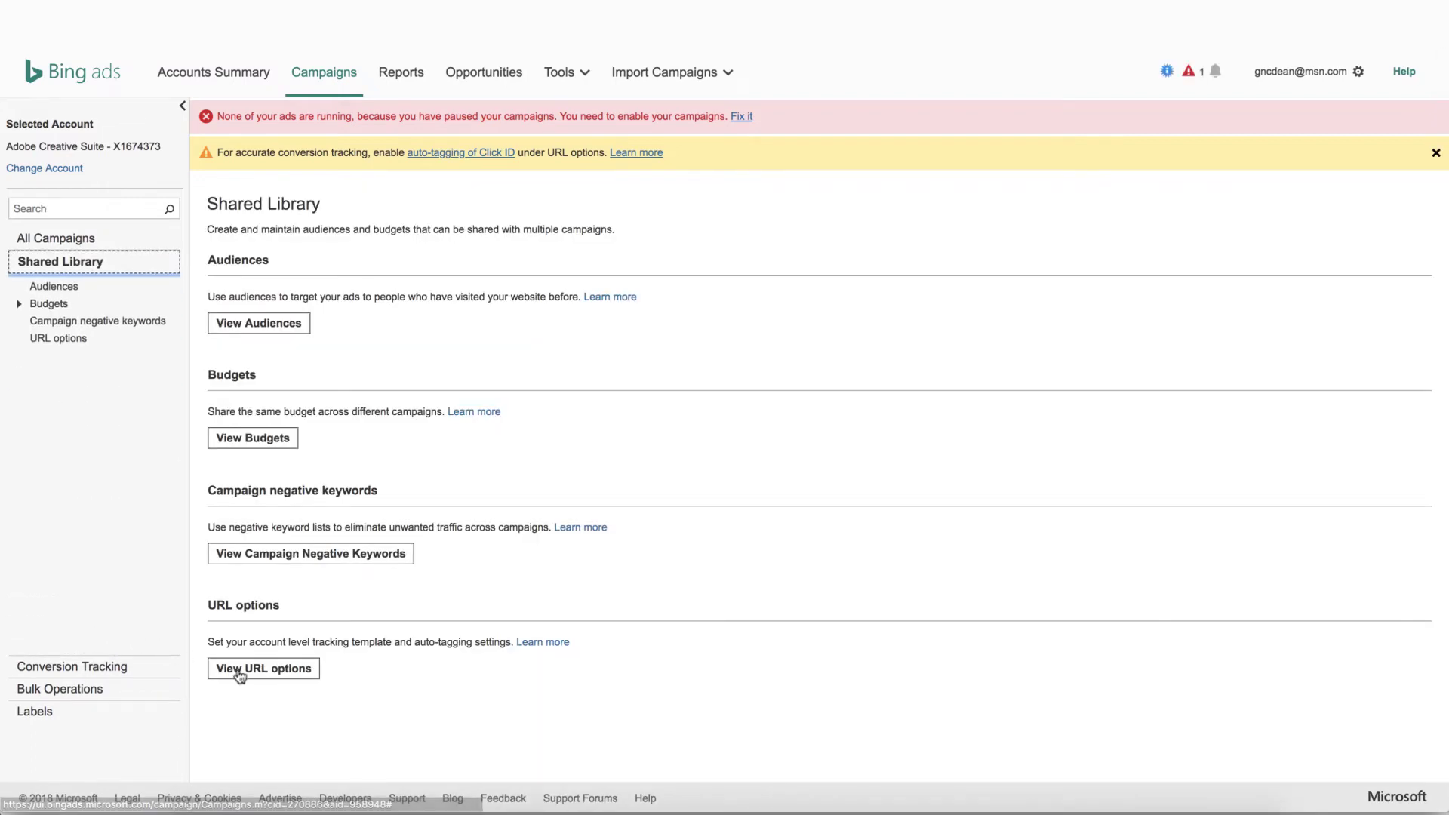
left_click(240, 676)
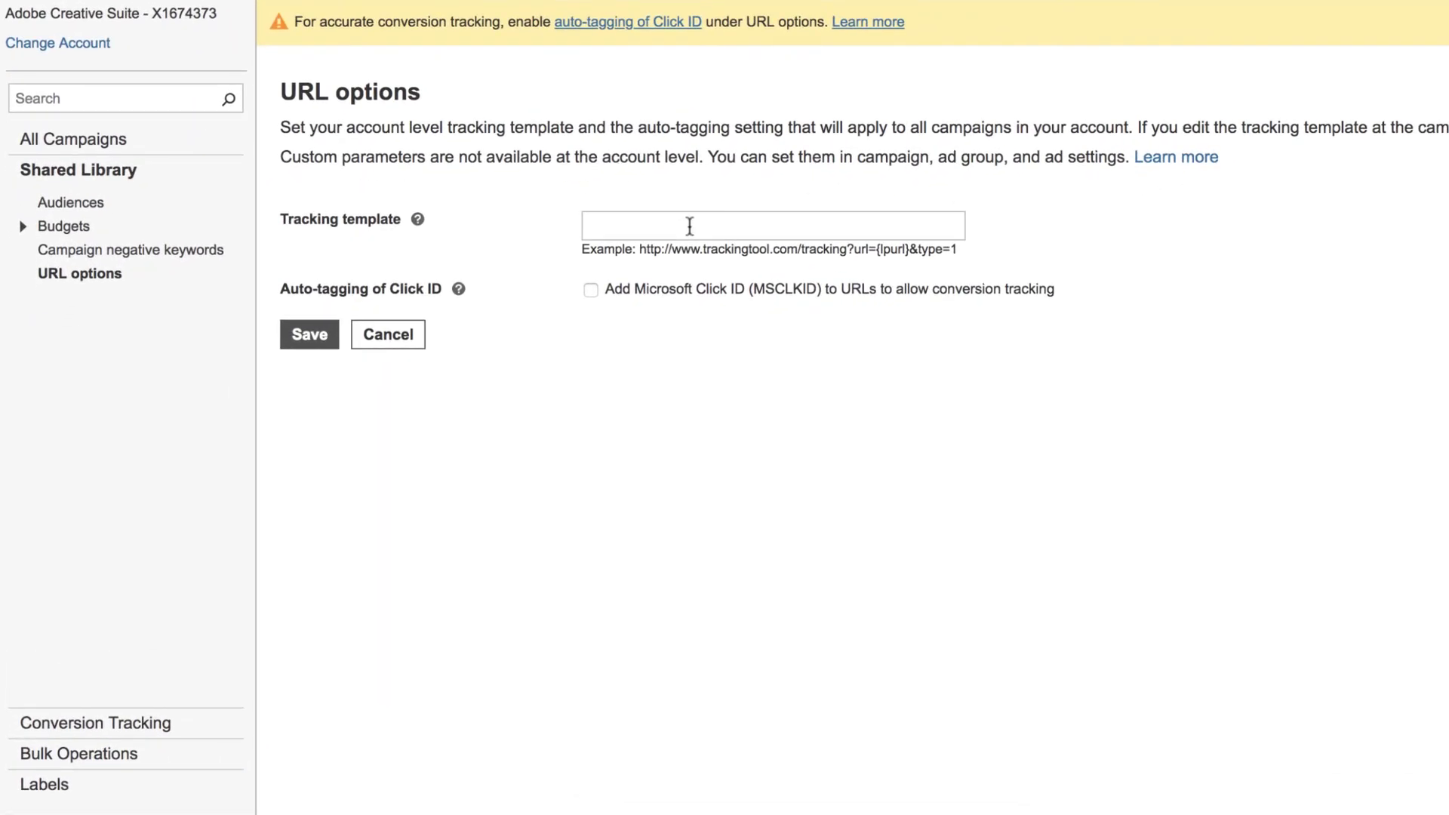
left_click(690, 226)
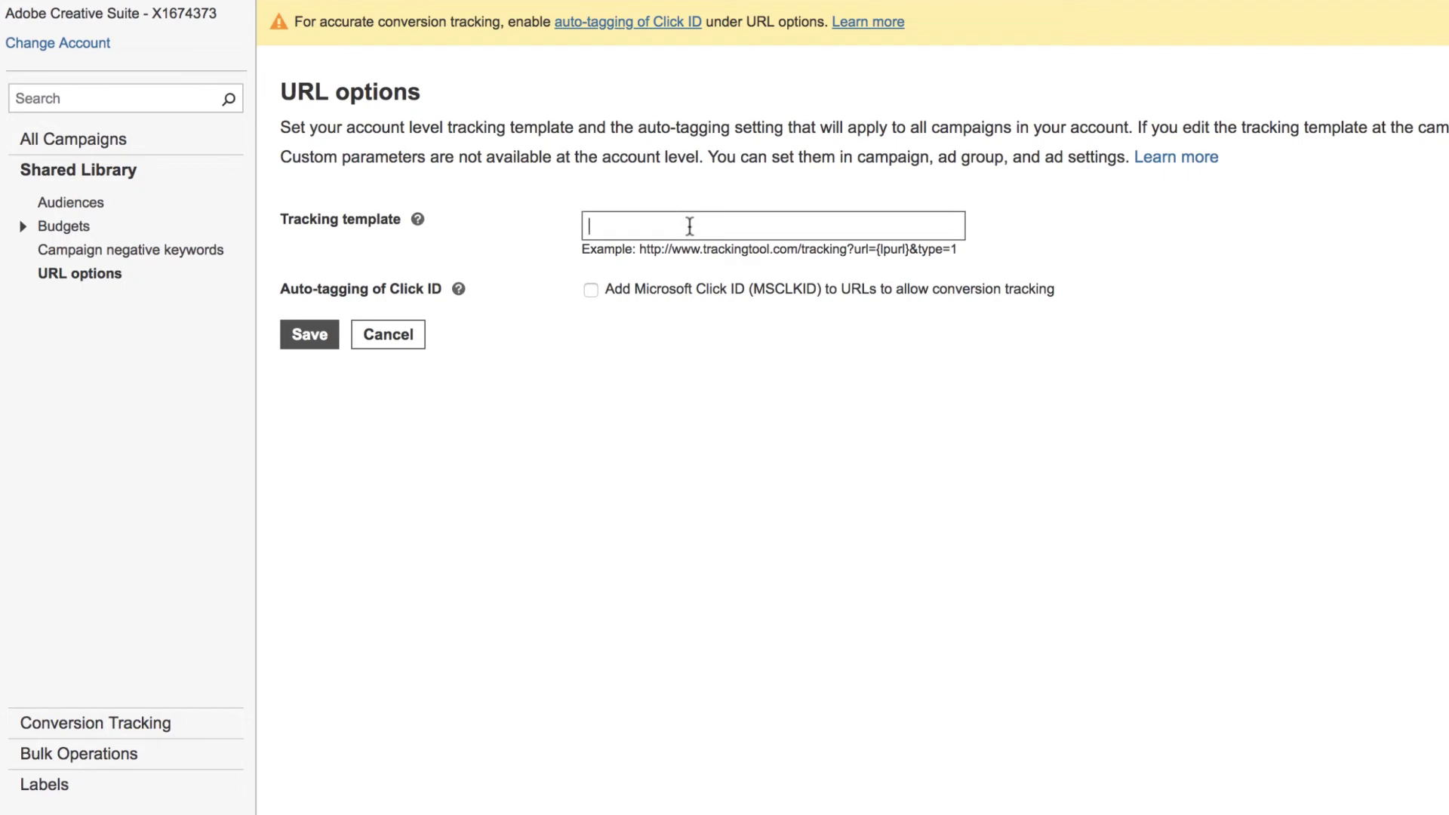
type("{l")
type("purl}")
type("?")
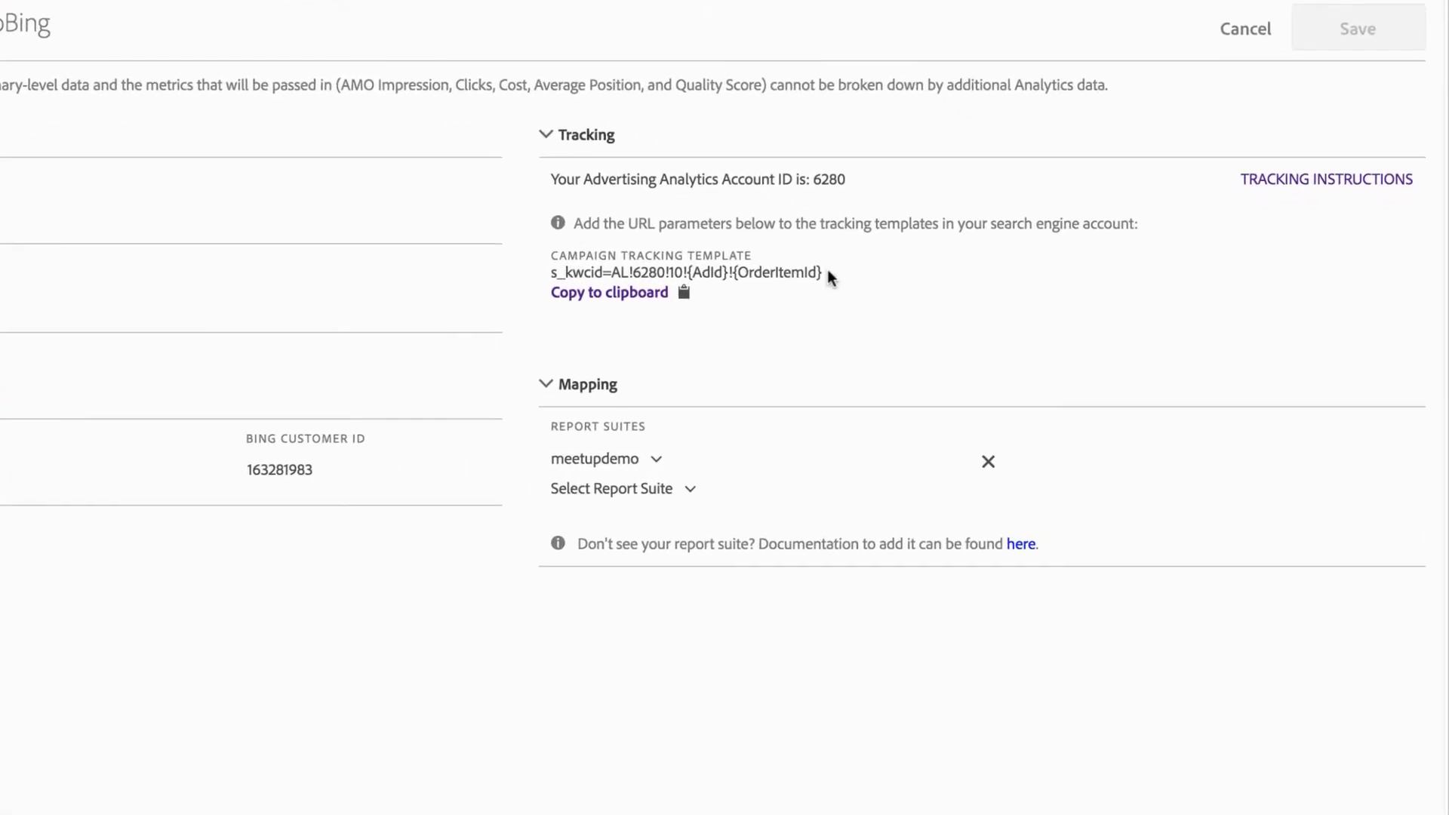
Copy the MeetupDemoBing tracking template s_kwcid=AL!6280!10!{AdId}!{OrderItemId} to the clipboard.
left_click(620, 297)
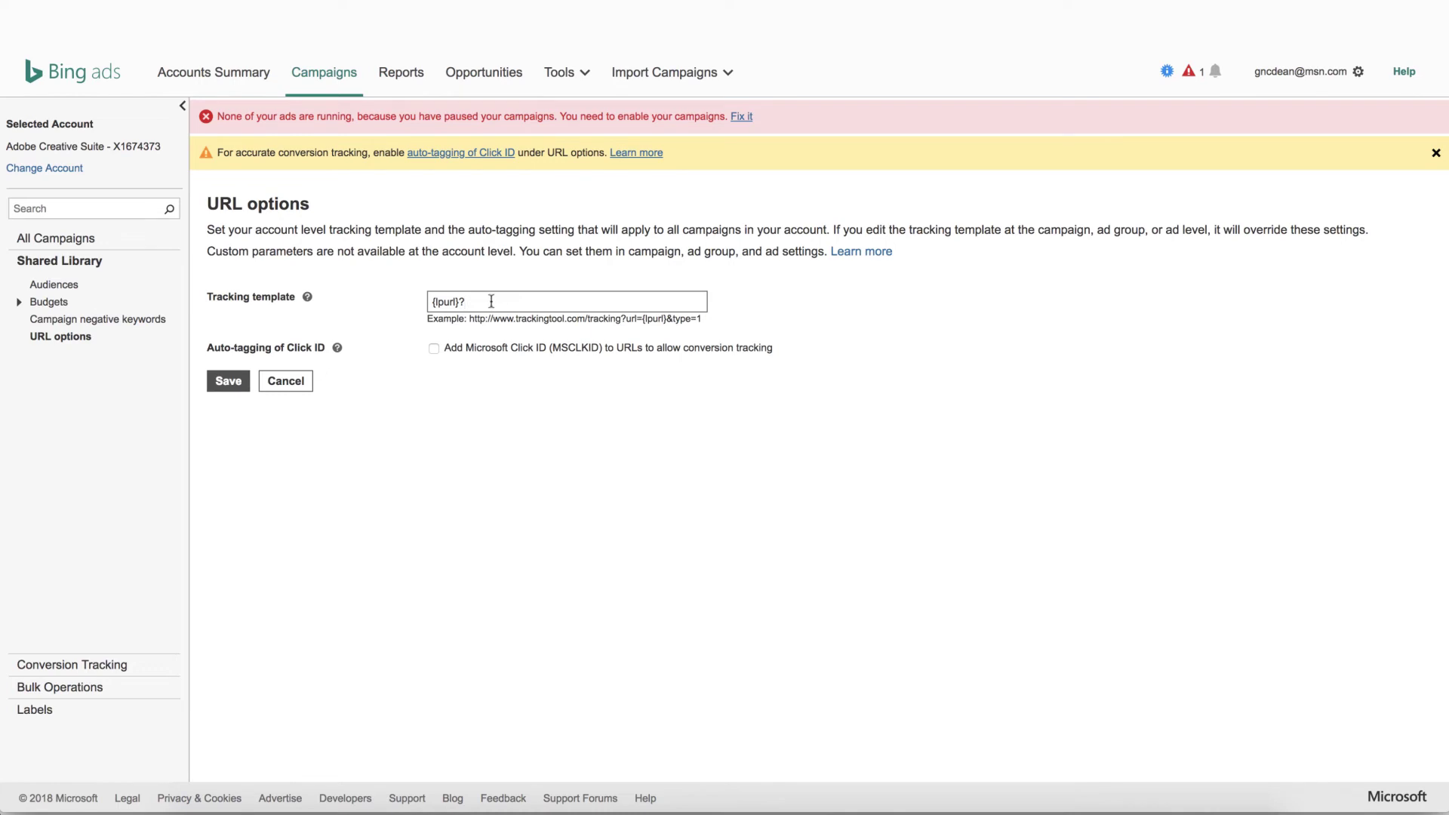
Complete the Bing Ads tracking template as {lpurl}?s_kwcid=AL!6280!10!{AdId}!{OrderItemId}.
type("s_kwcid=AL!6280!10!{AdId}!{OrderItemId}")
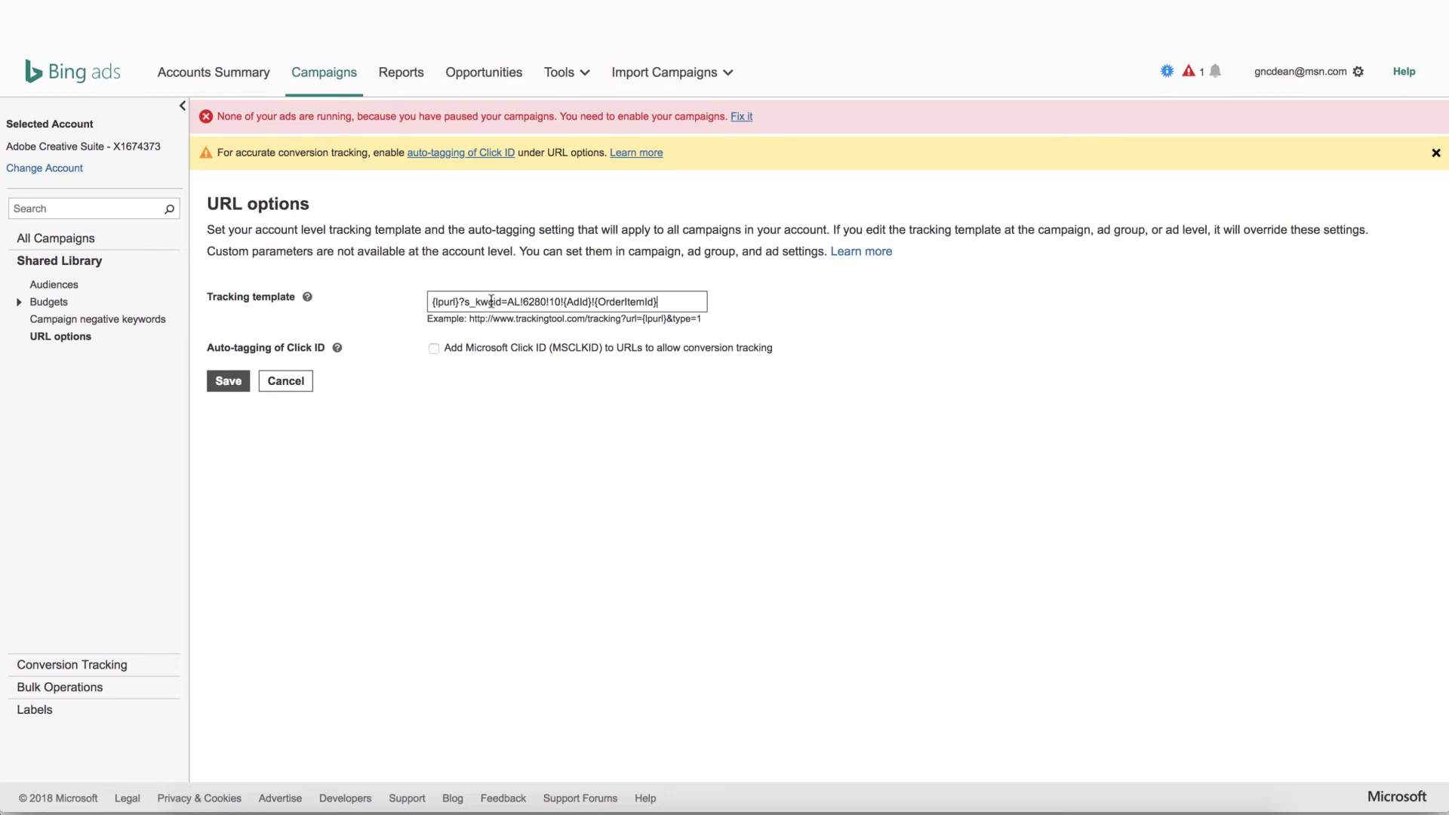
left_click(408, 308)
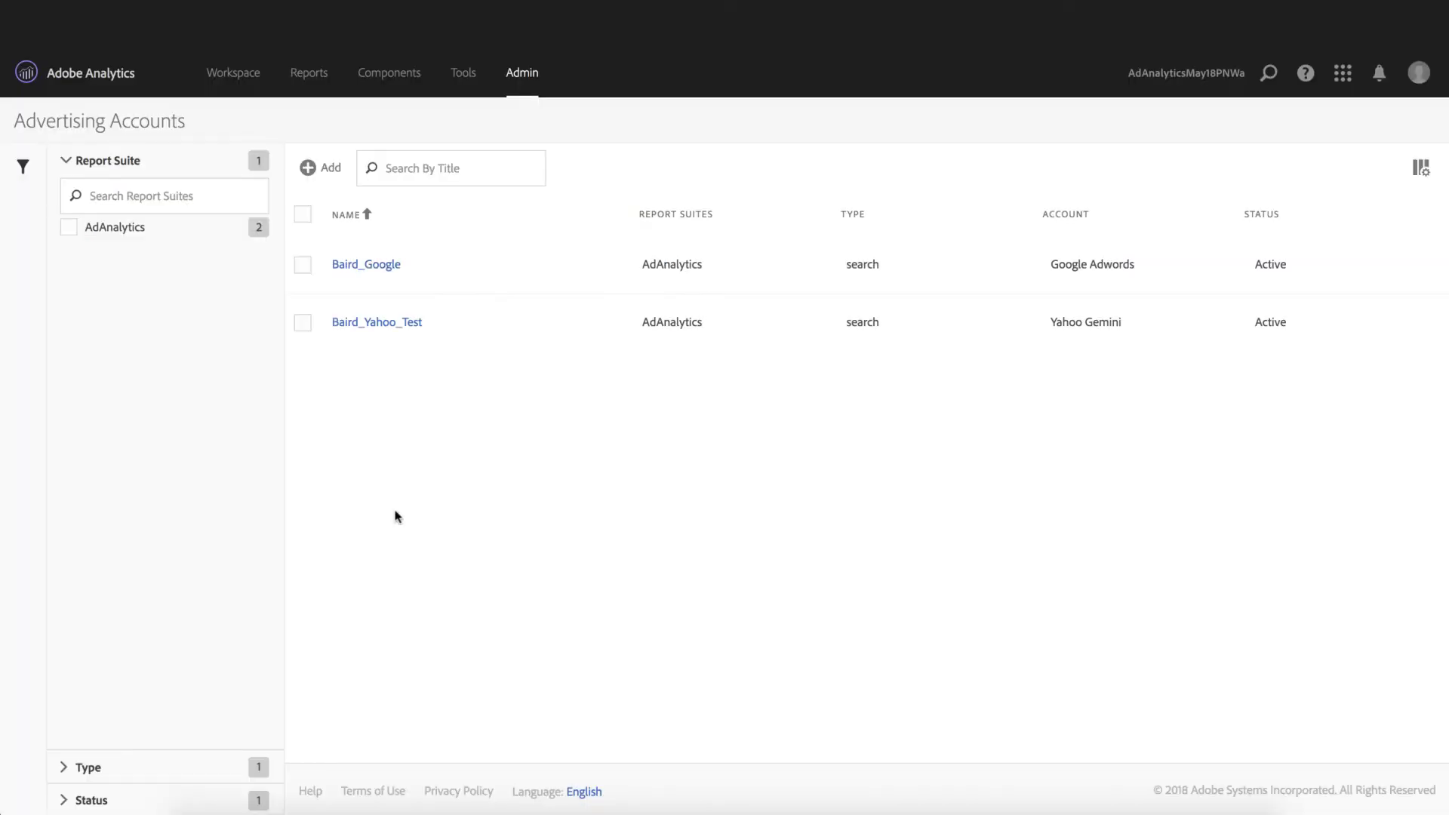
Copy the Baird_Yahoo_Test tracking template s_kwcid=AL!6064!105!{adid}!{network}!{keywordid} to the clipboard.
left_click(395, 326)
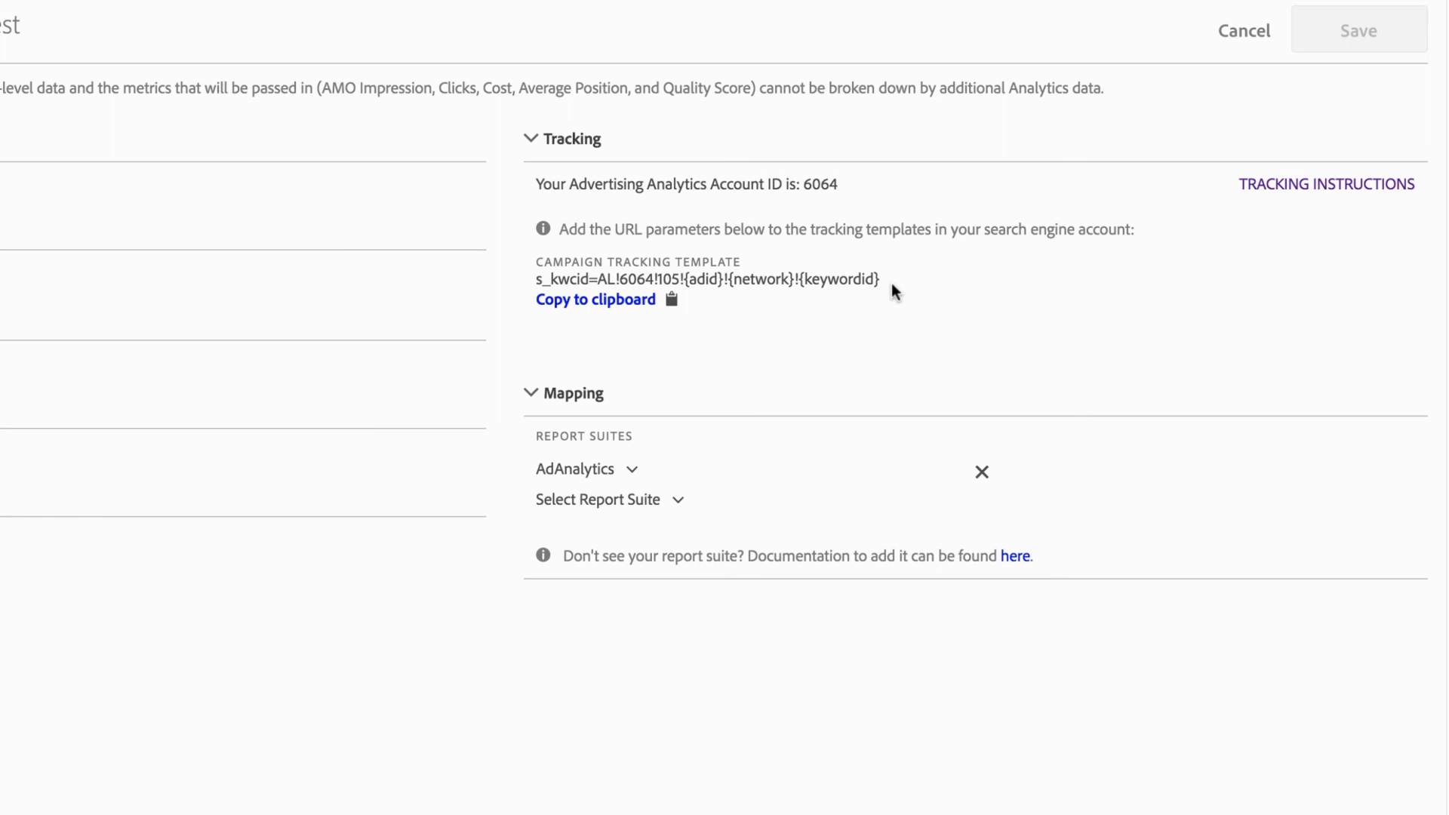
left_click(637, 305)
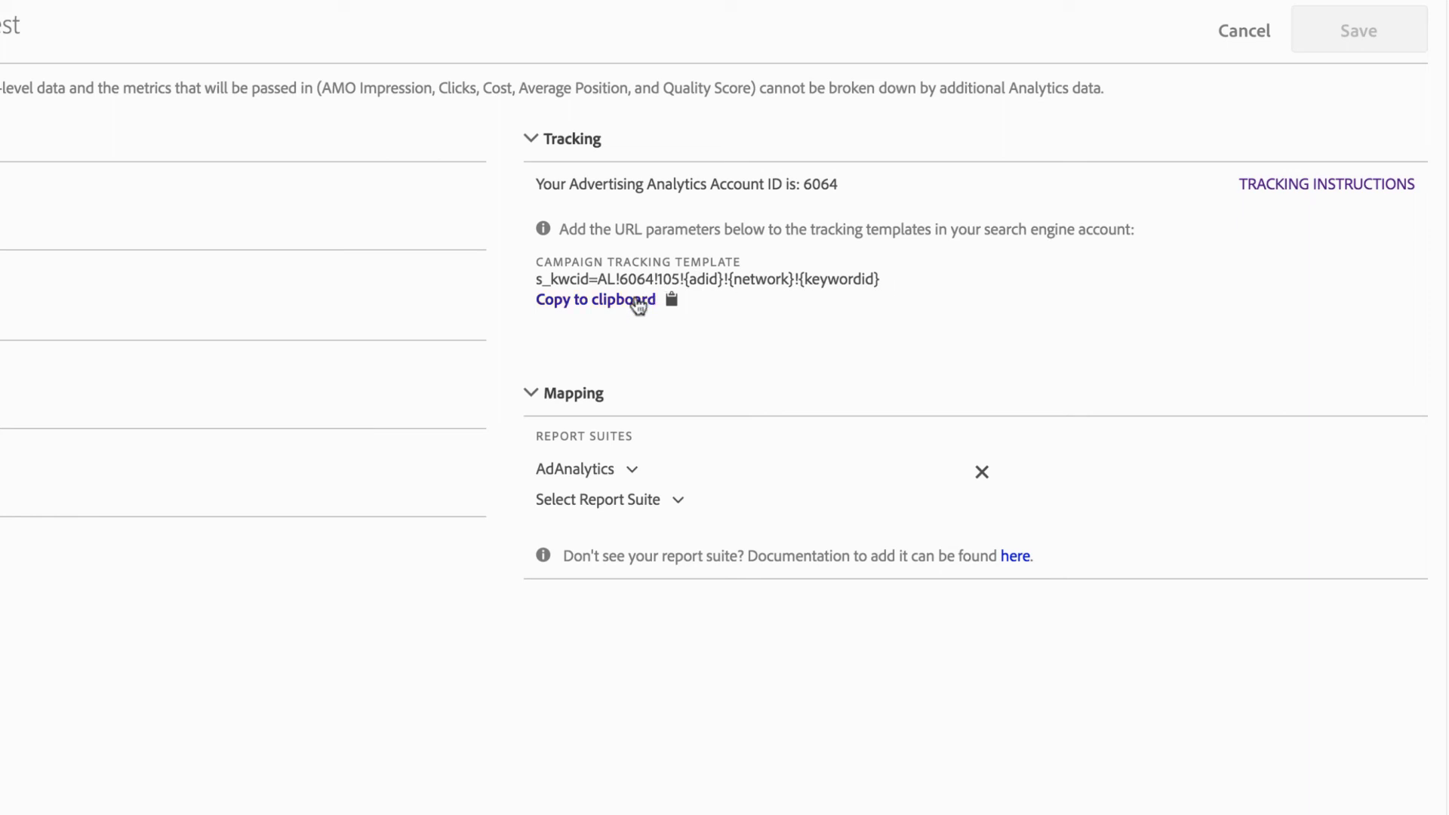